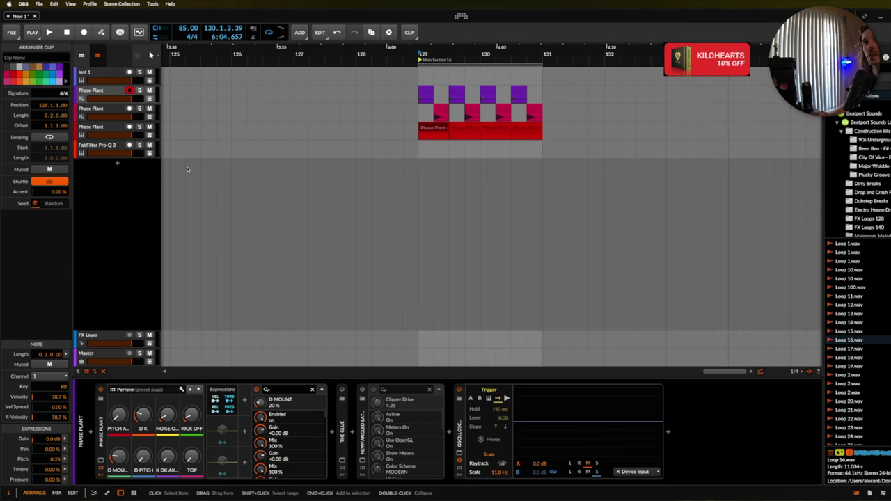
Select the first Phase Plant track, open The Glue compressor's window and lower its makeup gain
click(121, 95)
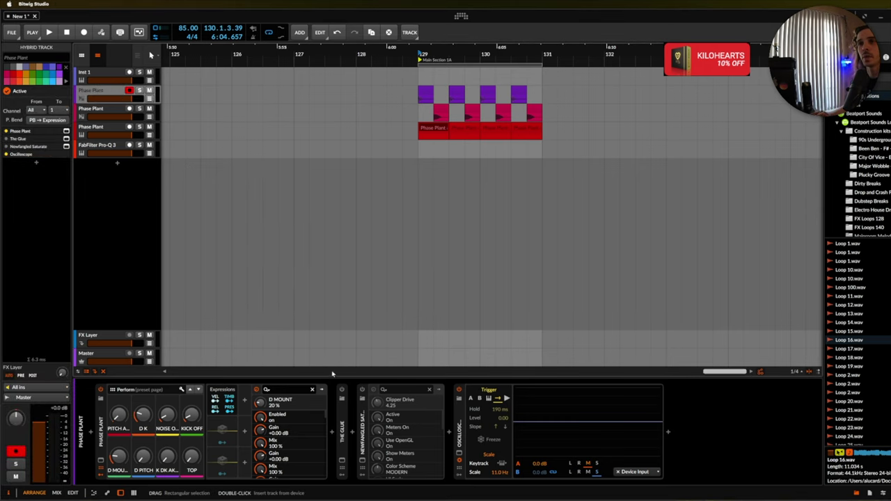
click(342, 462)
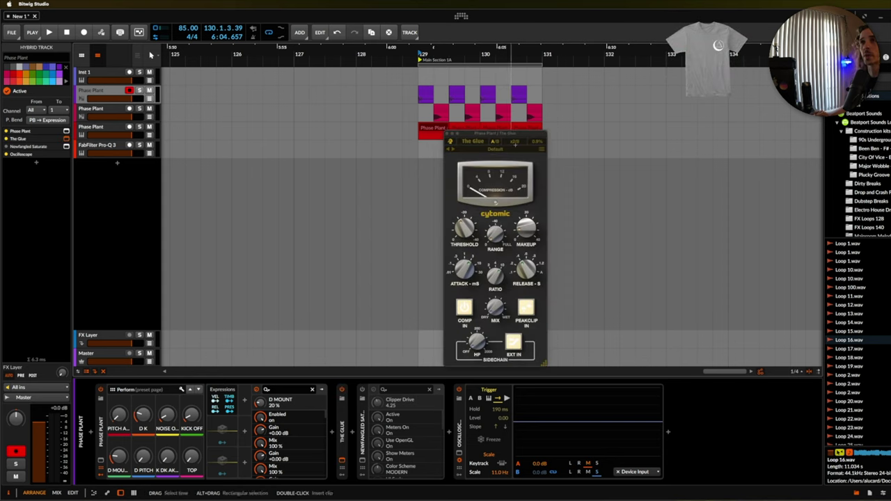
drag(481, 141, 456, 138)
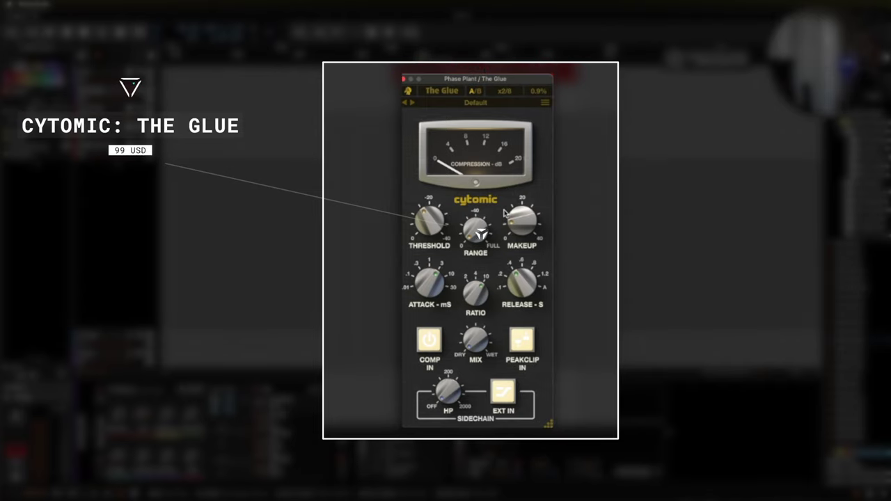
drag(507, 216, 515, 250)
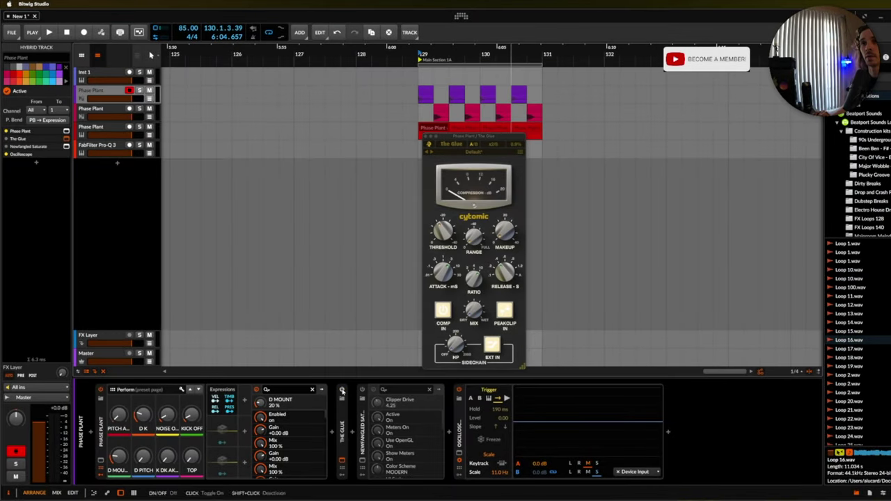
Solo the first Phase Plant track and lower The Glue's threshold to -14.4 dB
click(140, 91)
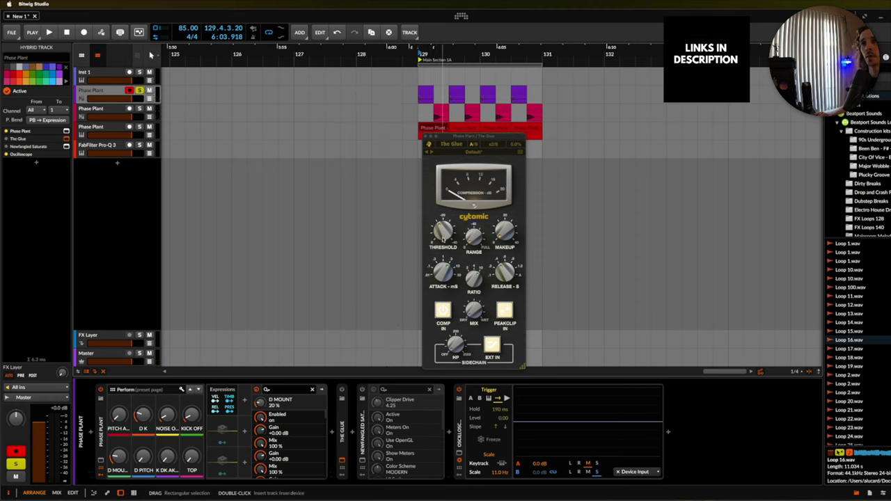
drag(443, 230, 442, 243)
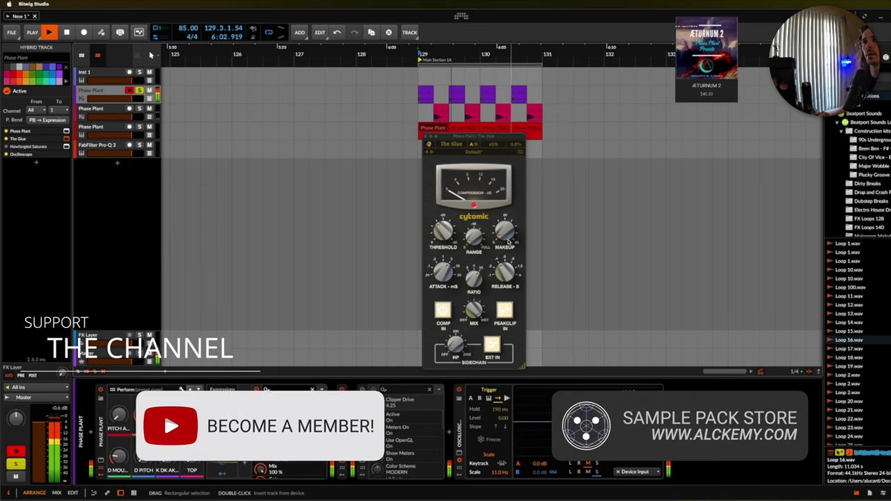
key(space)
Audition The Glue's makeup at 11.1 dB, settle on 3.9 dB, and close its window
mouse_move(508, 240)
mouse_down()
mouse_move(501, 221)
mouse_move(505, 230)
mouse_up()
key(space)
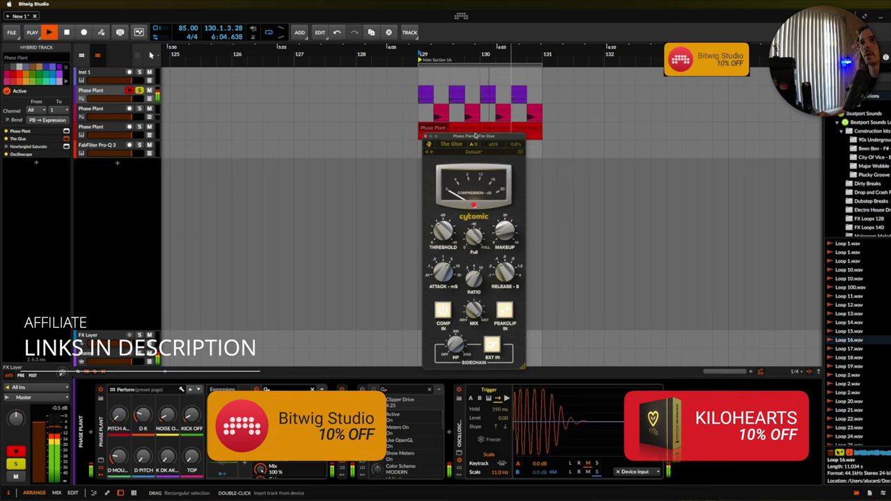
drag(504, 229, 504, 235)
key(space)
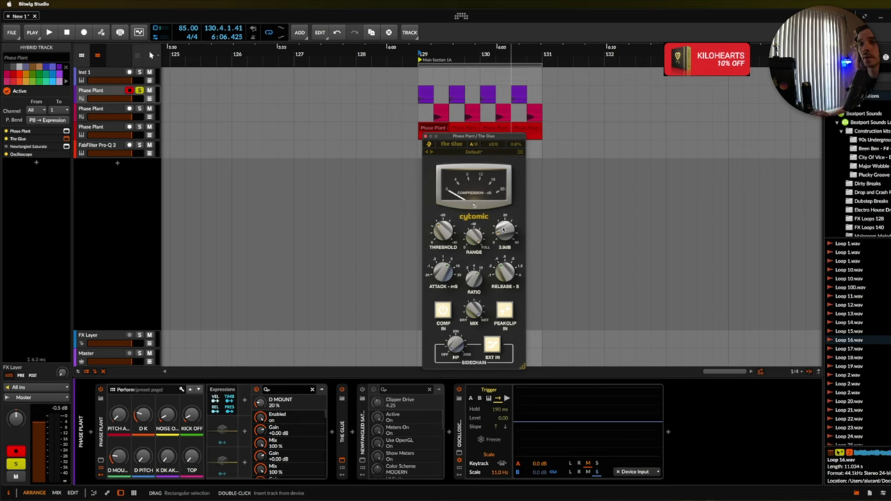
mouse_move(502, 278)
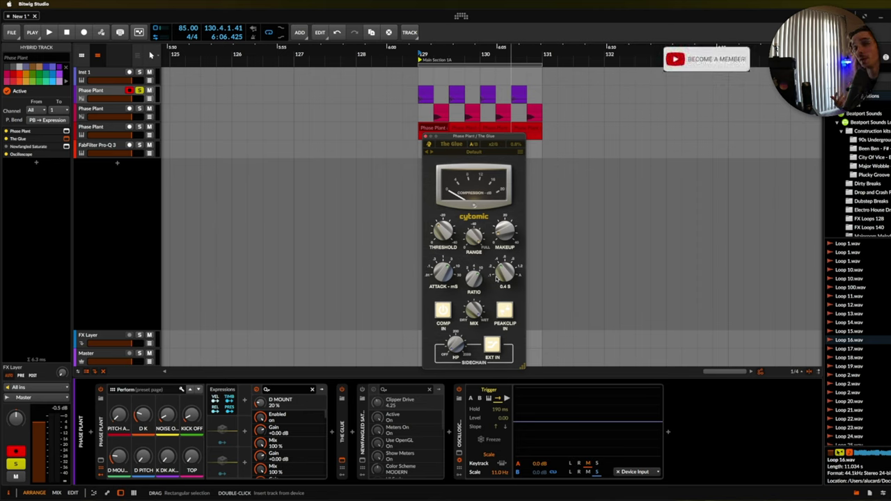
click(362, 461)
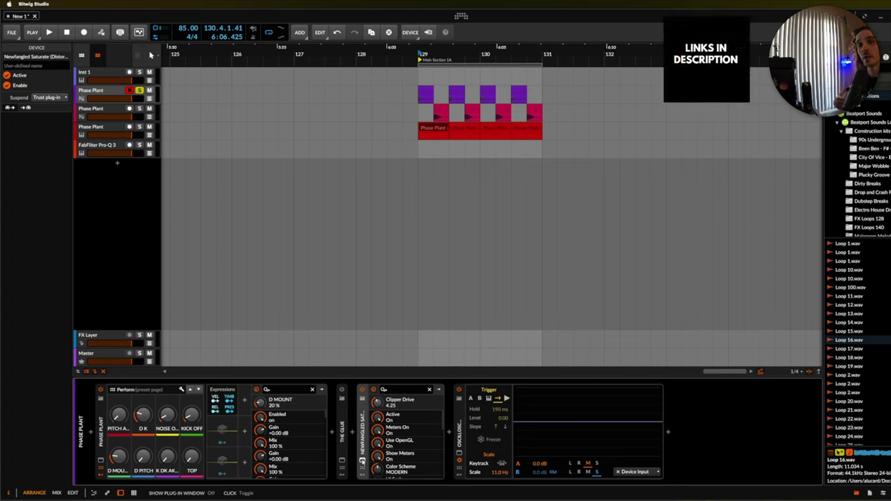
Open Newfangled Saturate's window and A/B it by toggling its bypass
click(362, 461)
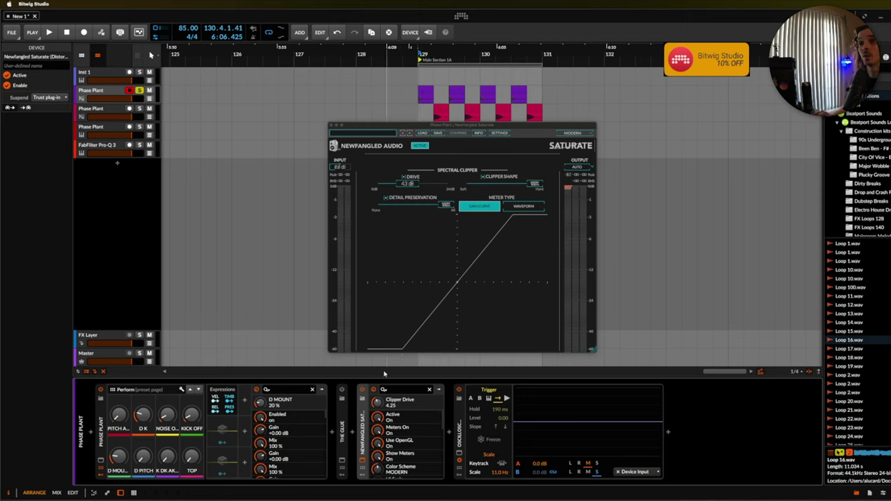
click(362, 391)
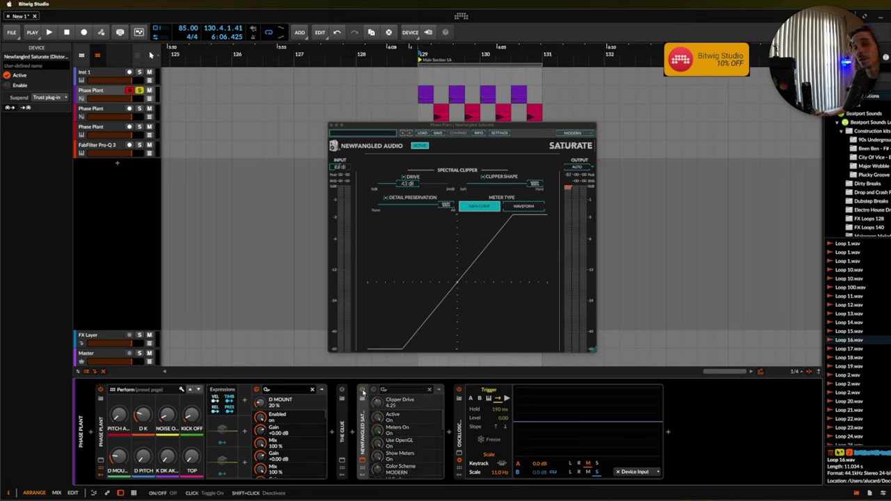
click(363, 391)
click(362, 390)
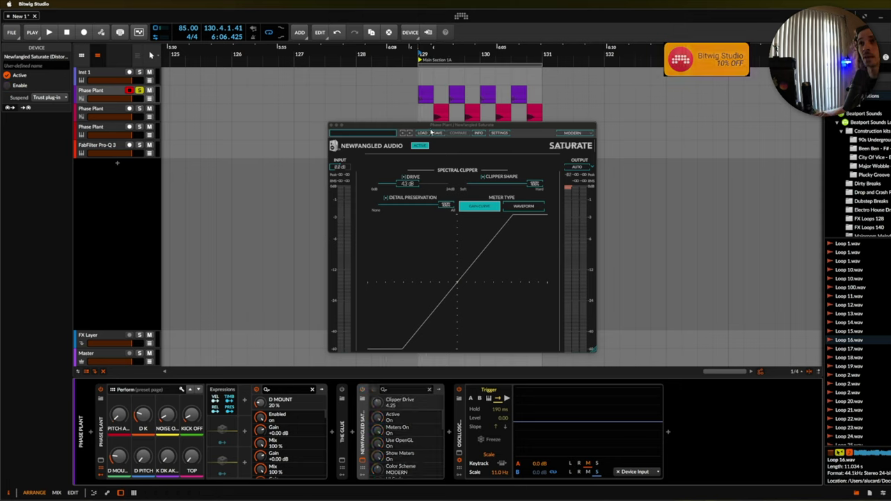
Re-enable Newfangled Saturate during playback and adjust its Clipper Drive to 4.04
key(space)
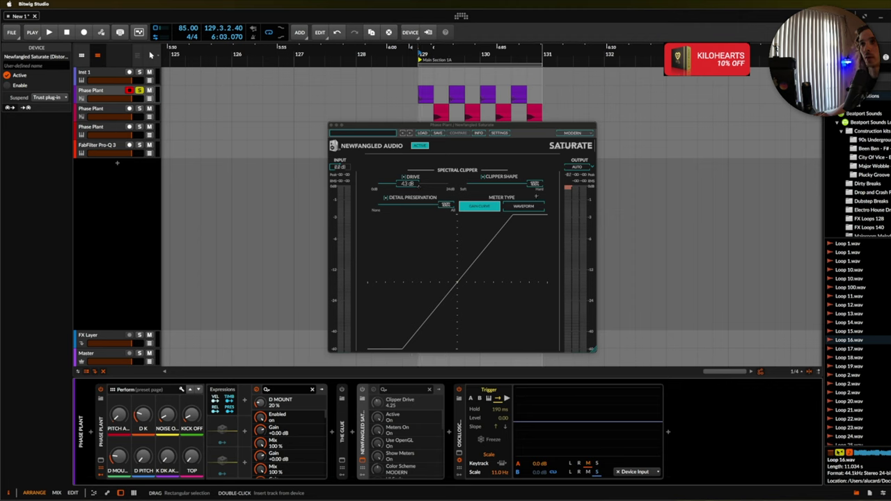
click(362, 389)
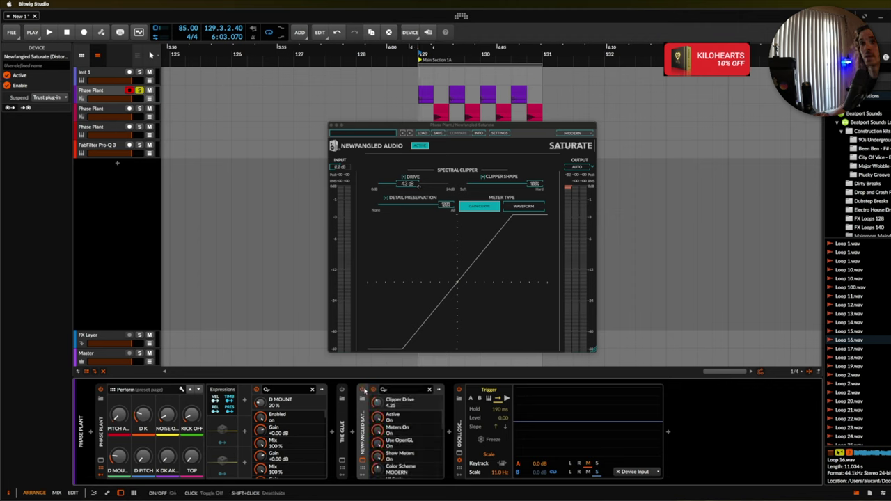
key(space)
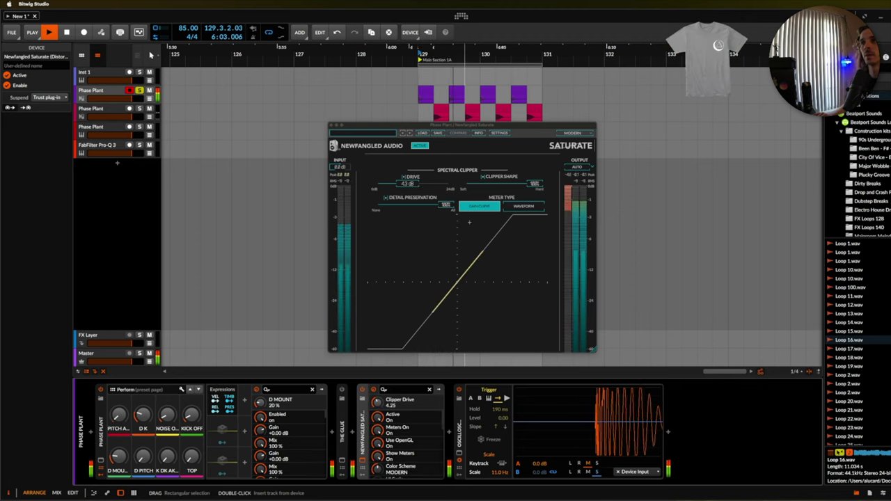
drag(429, 184, 409, 189)
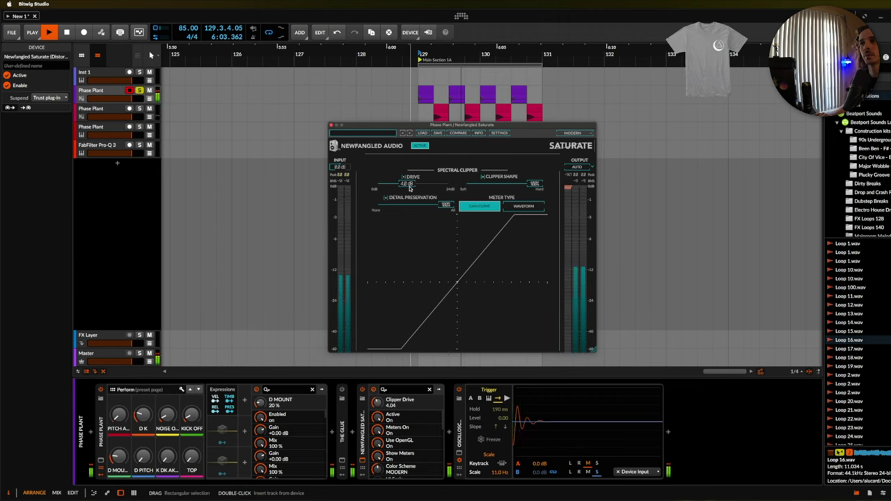
key(space)
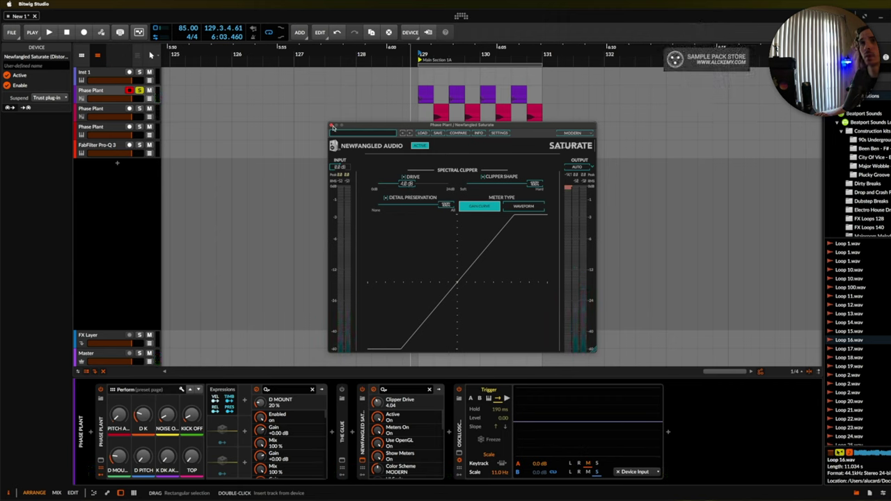
Close Saturate, select the second Phase Plant track's Phase Plant-bounce-1 clip, audition it, and select its Saturate
click(331, 125)
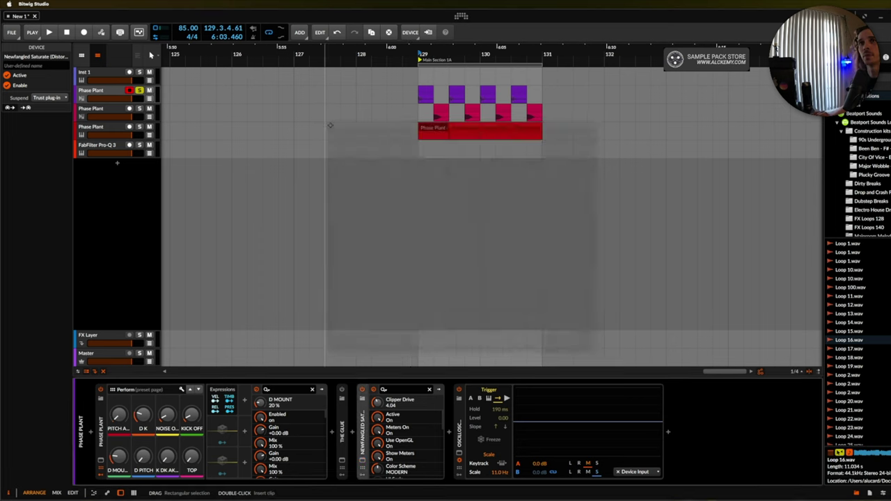
click(139, 110)
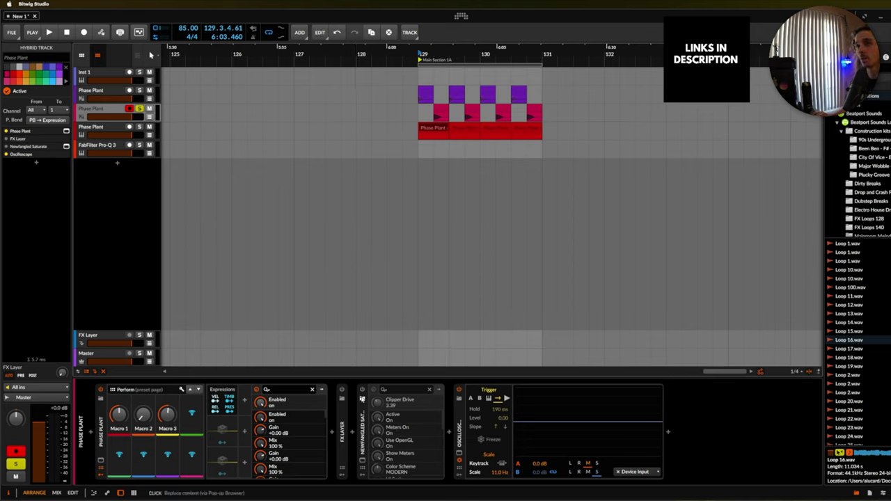
click(441, 113)
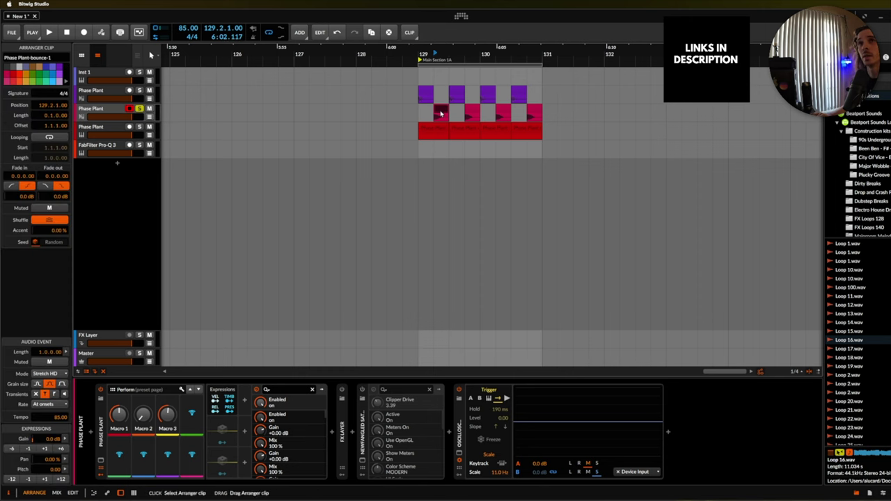
key(space)
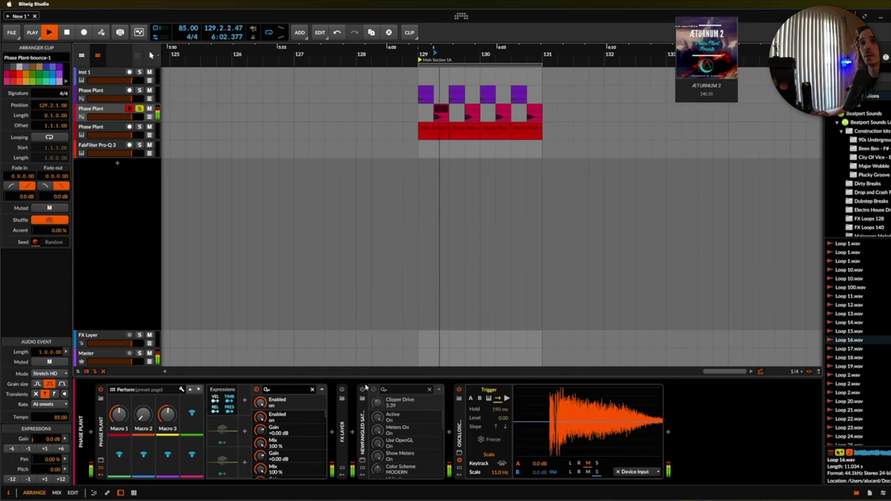
key(space)
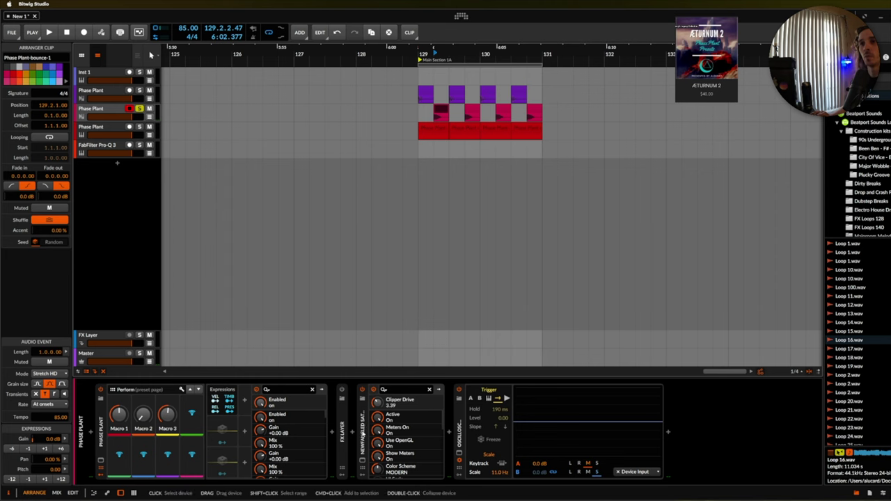
click(363, 432)
Open this track's Newfangled Saturate at 3.4 dB drive, audition it, then bypass it during playback
click(363, 461)
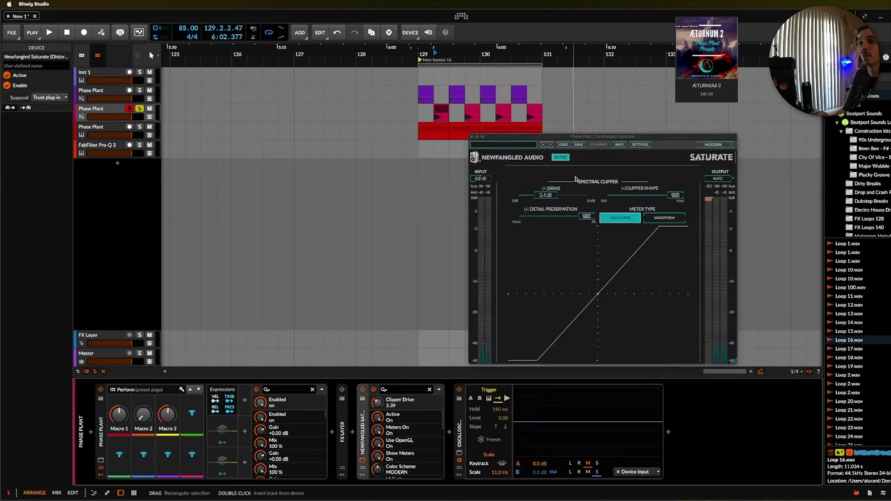
key(space)
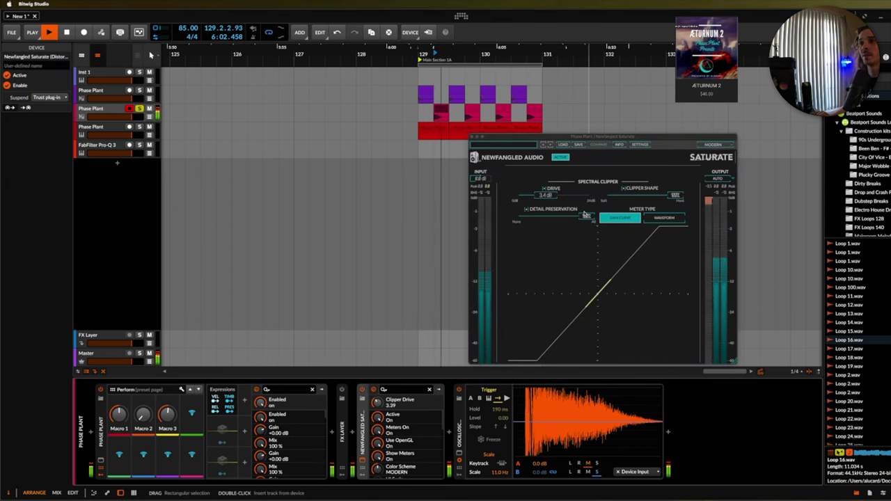
key(space)
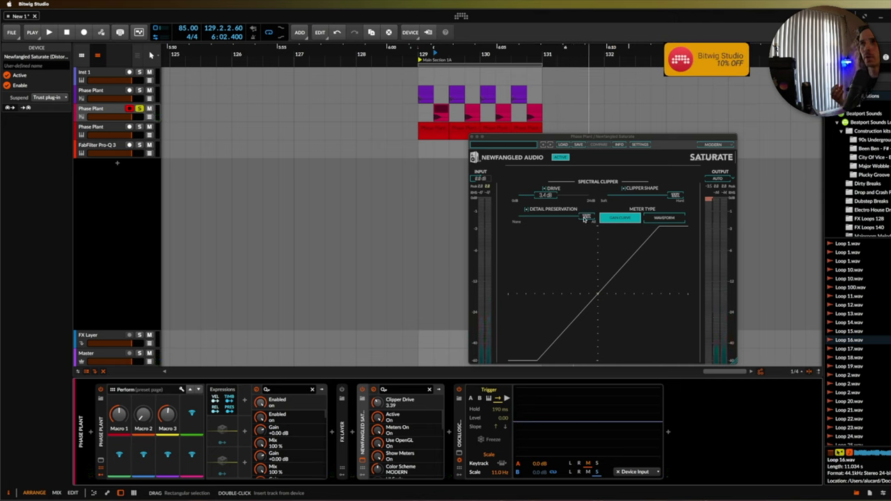
key(space)
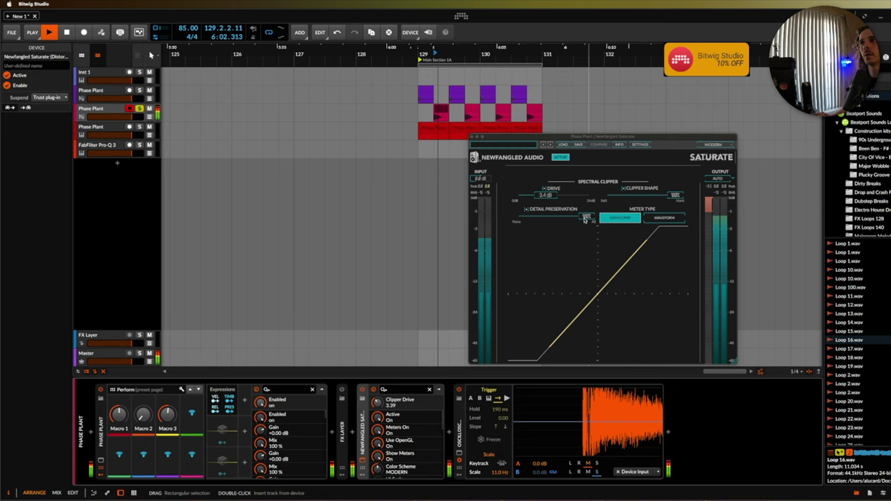
click(361, 394)
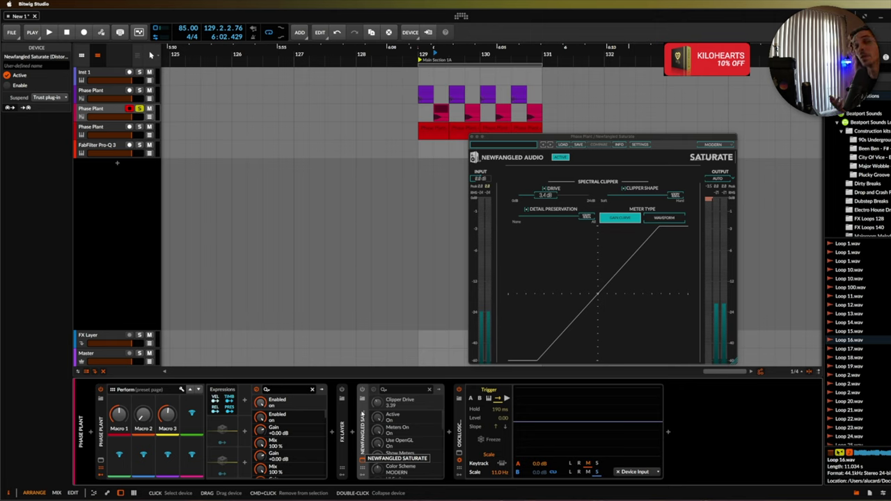
Open the Objeq Delay plug-in from the FX Layer's Objeq Delay layer, showing Grand Memories
click(342, 416)
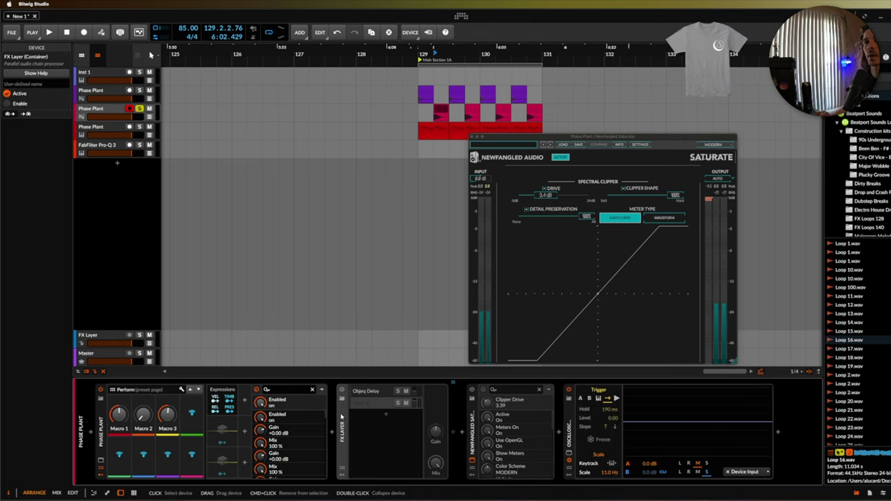
click(365, 392)
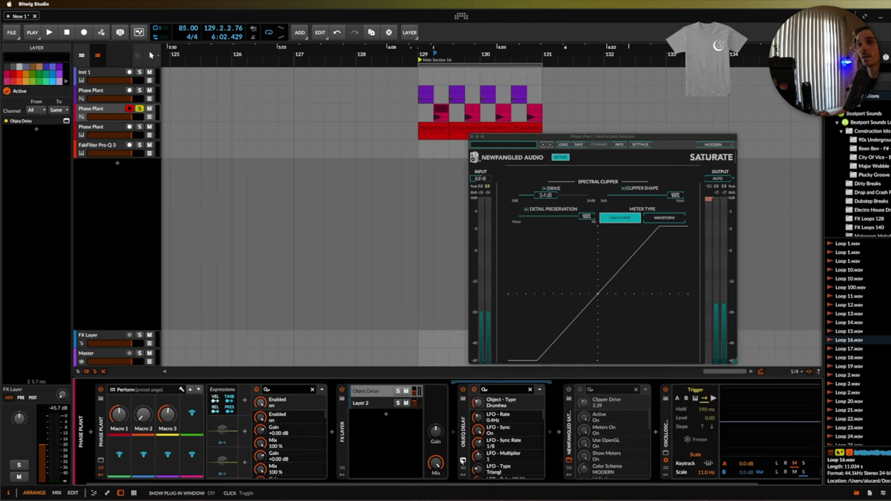
click(463, 461)
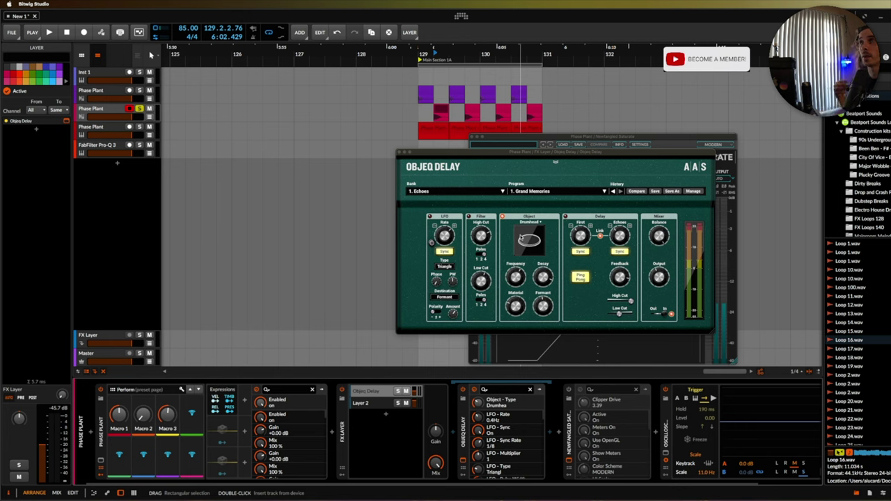
Solo the Objeq Delay layer and audition its String versus Drumhead resonating objects
key(space)
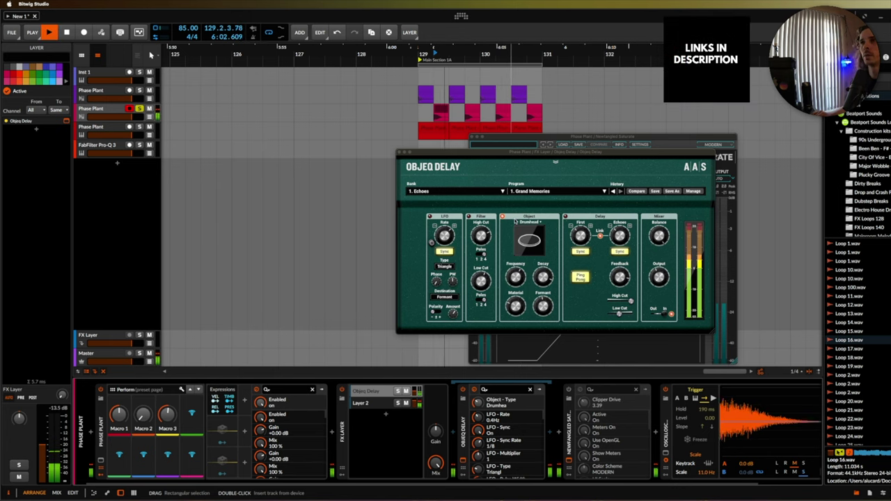
click(400, 392)
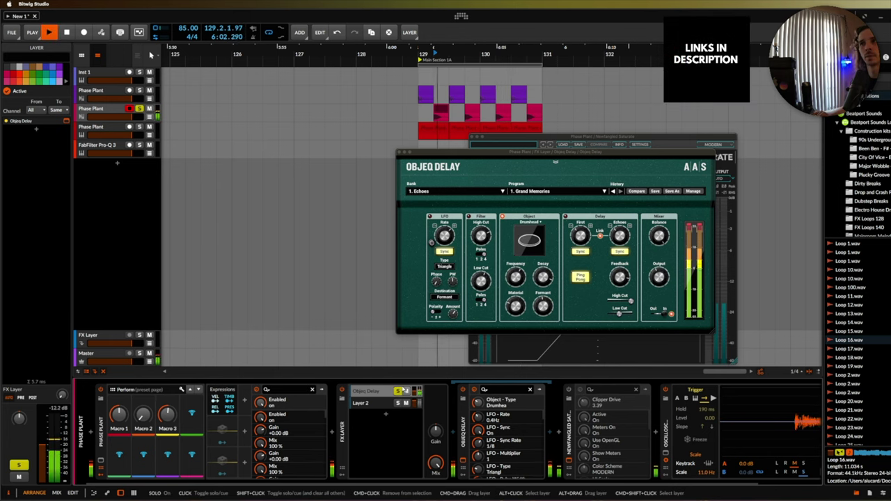
key(space)
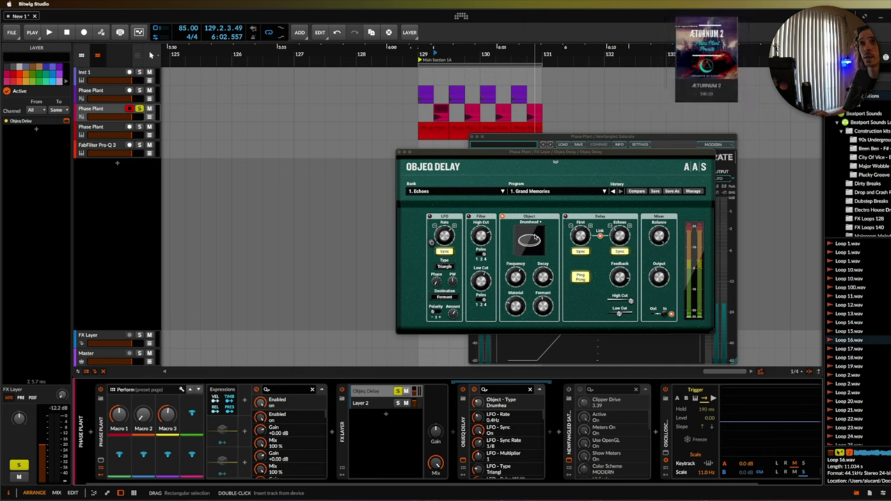
key(space)
click(534, 239)
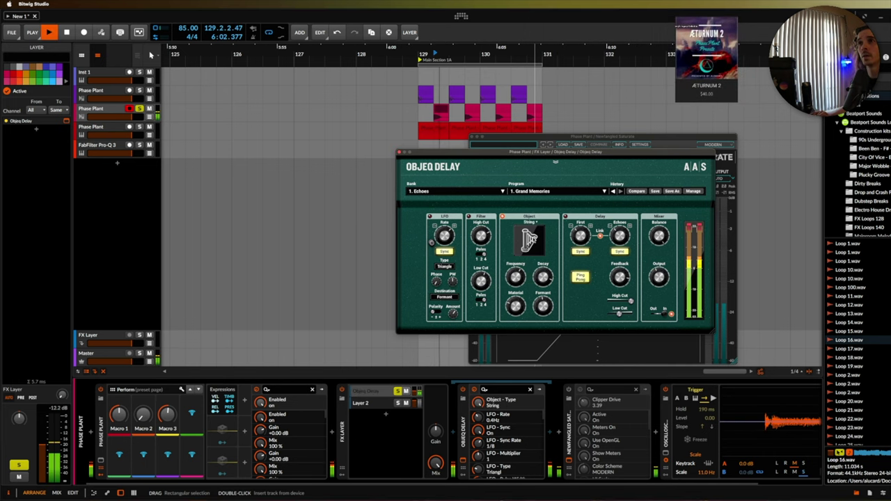
click(533, 238)
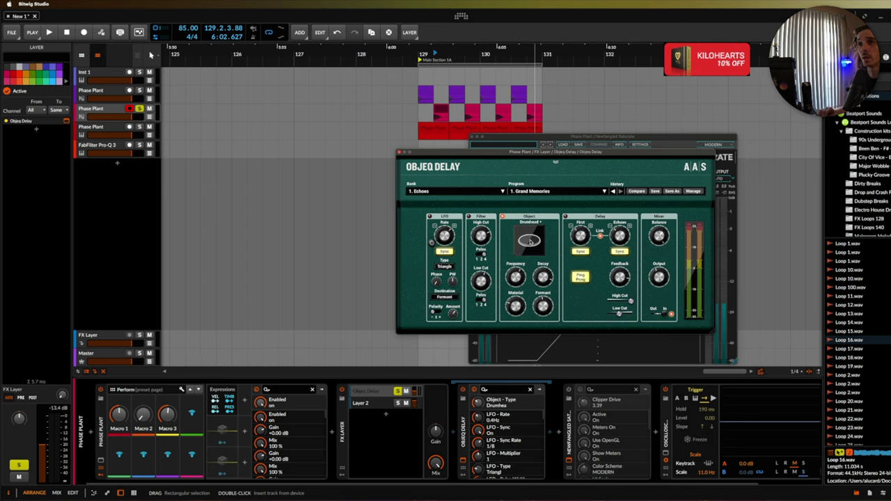
Unsolo the Objeq Delay layer and replay the FX Layer container's full sound
click(398, 391)
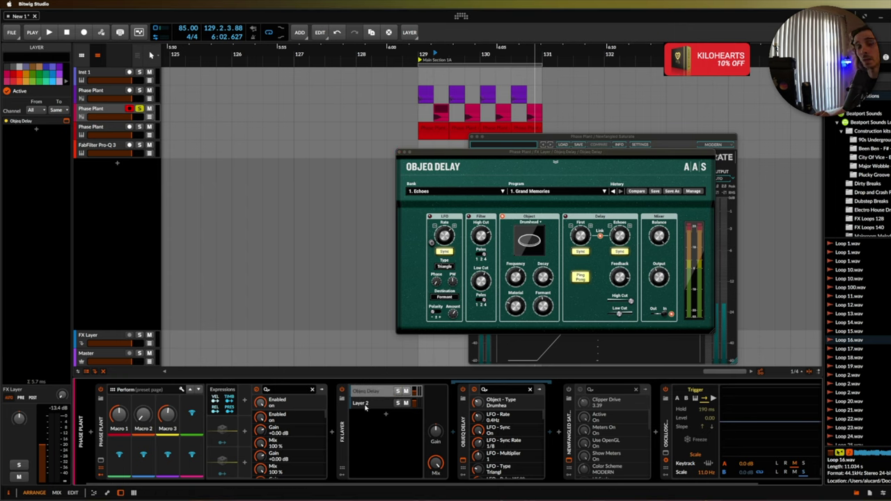
click(341, 416)
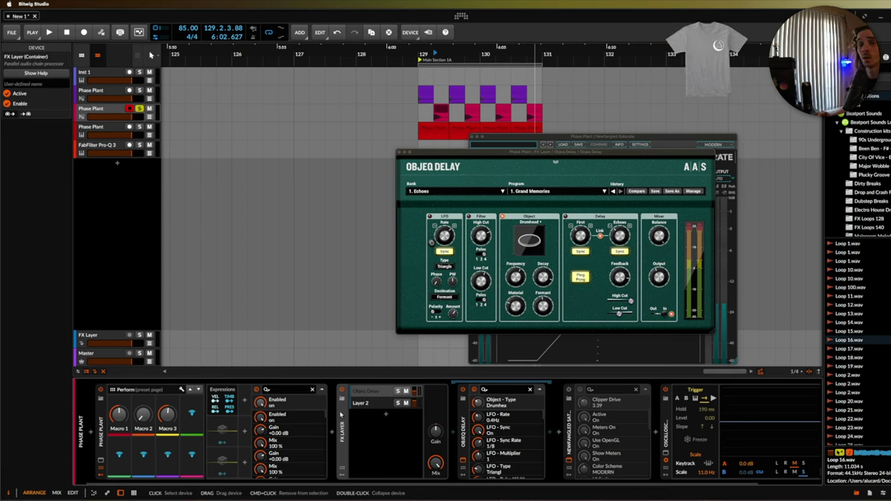
key(space)
key(space)
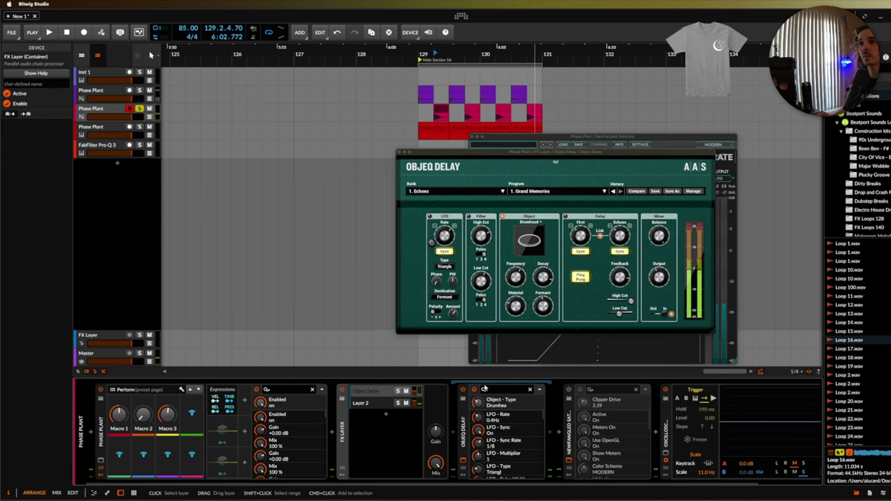
key(space)
key(space)
key(space)
key(space)
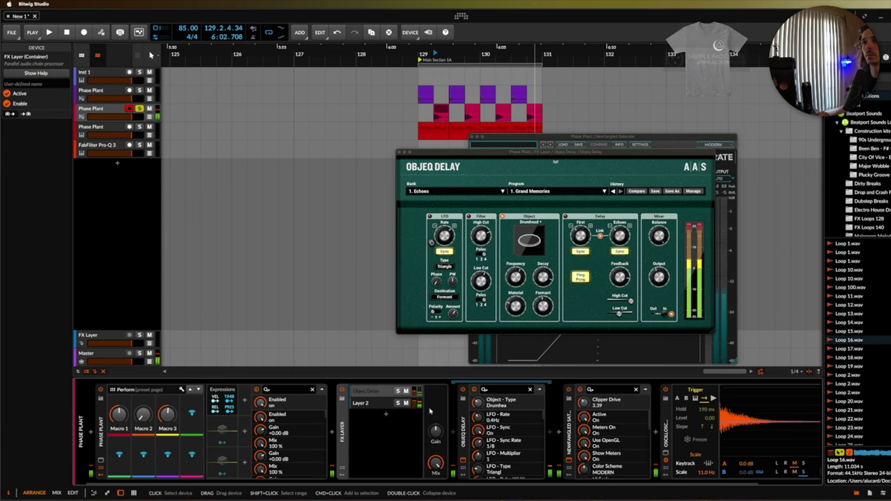
Move to the next Phase Plant track, open iZotope Trash 2, and show its distortion type categories
key(Down)
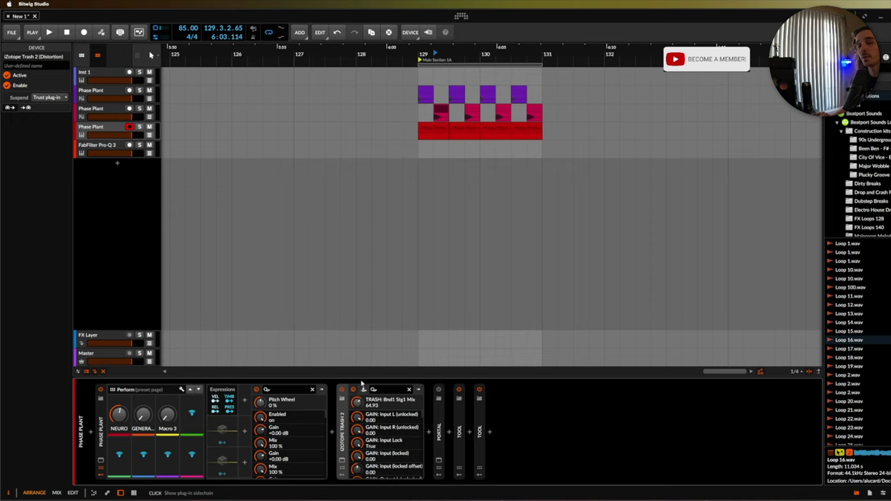
click(364, 389)
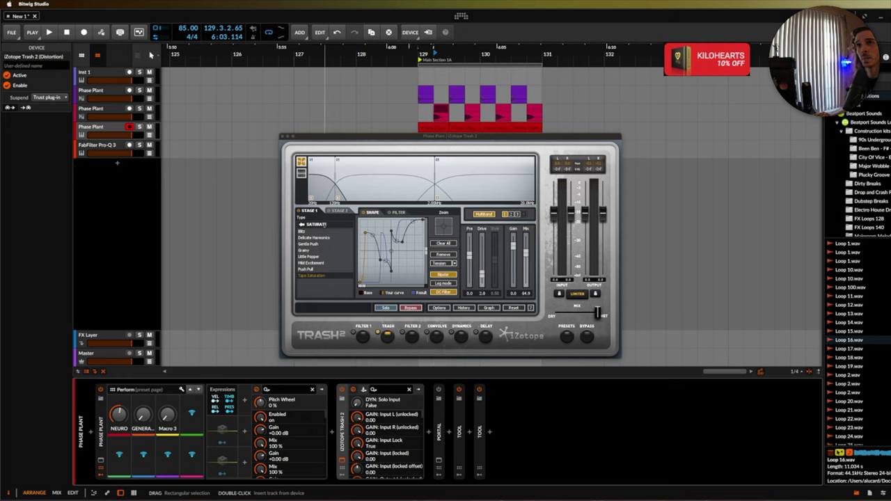
click(302, 224)
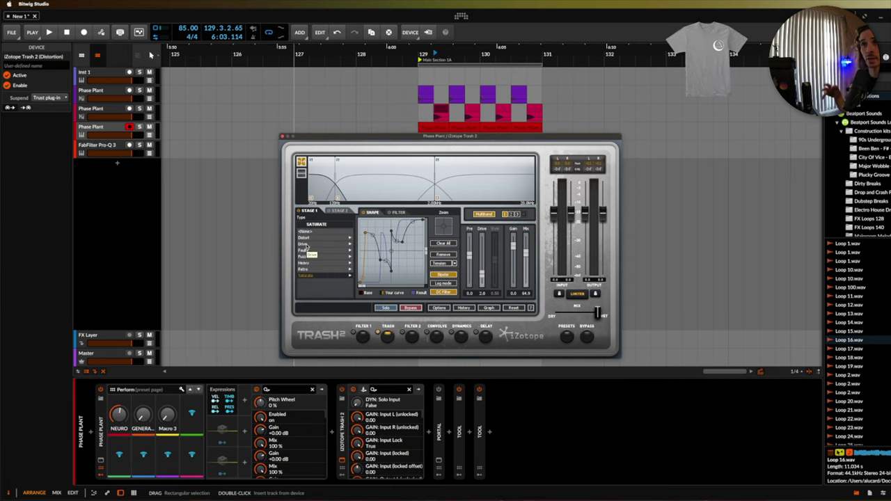
click(398, 213)
click(374, 212)
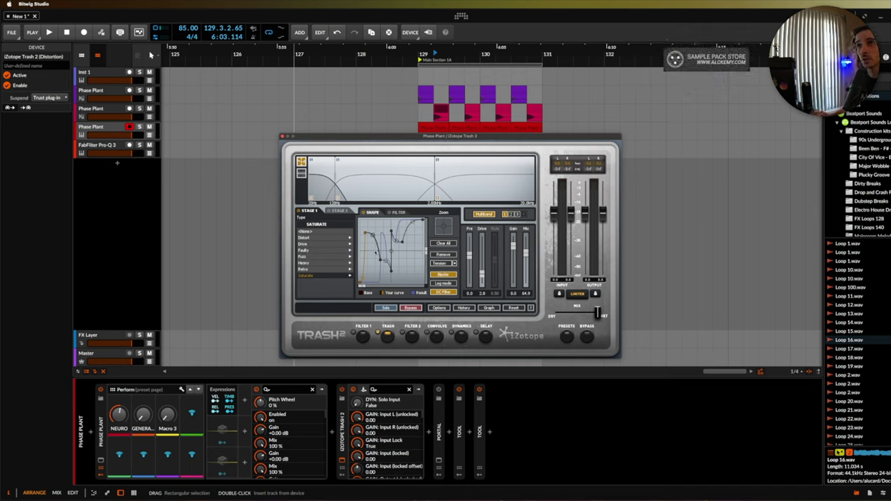
click(360, 337)
click(434, 336)
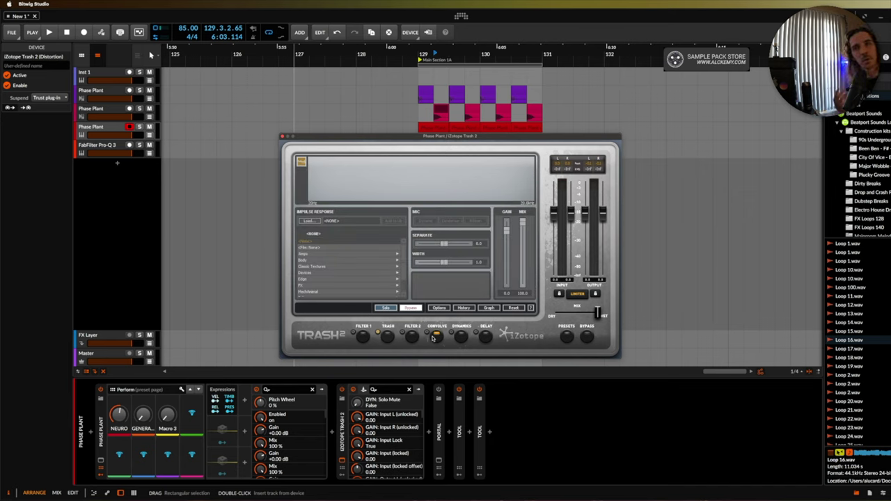
click(458, 339)
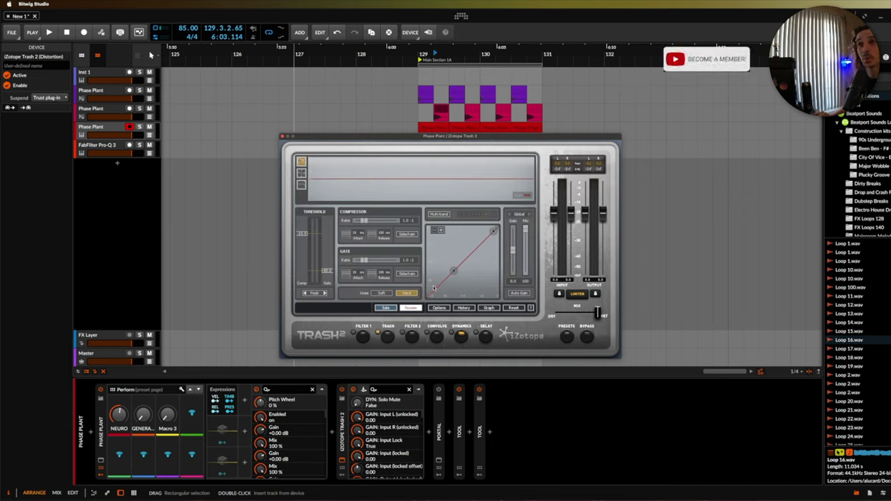
click(484, 337)
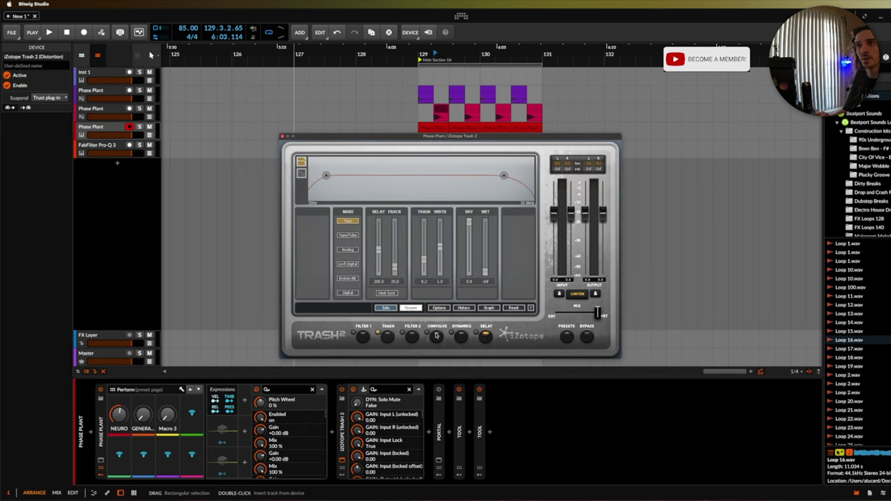
click(388, 336)
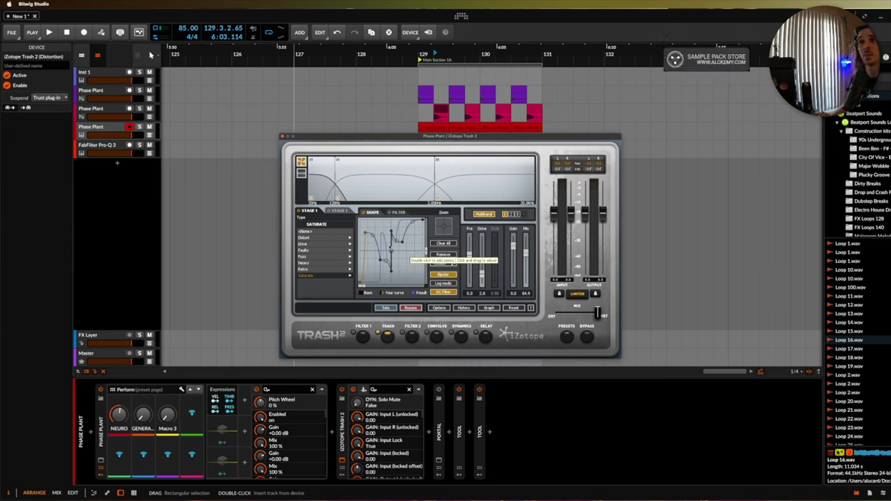
Solo the Phase Plant track and compare Trash 2 bypassed versus active during playback
click(342, 390)
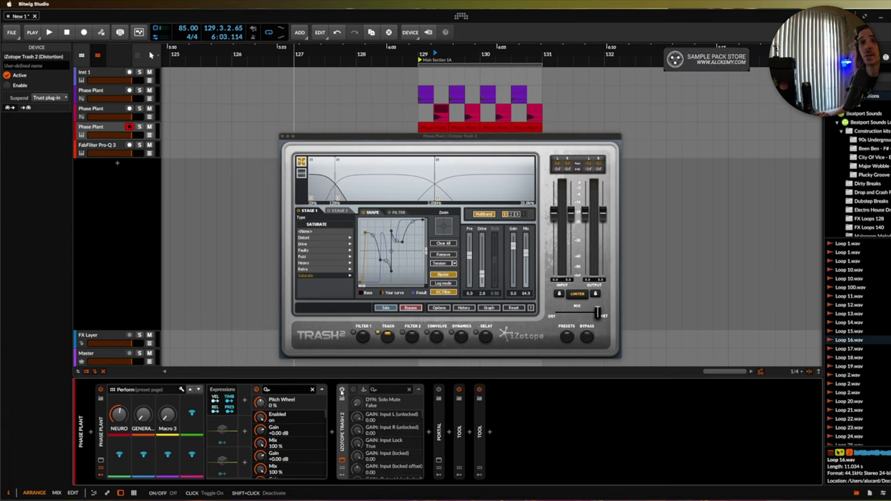
click(140, 128)
key(space)
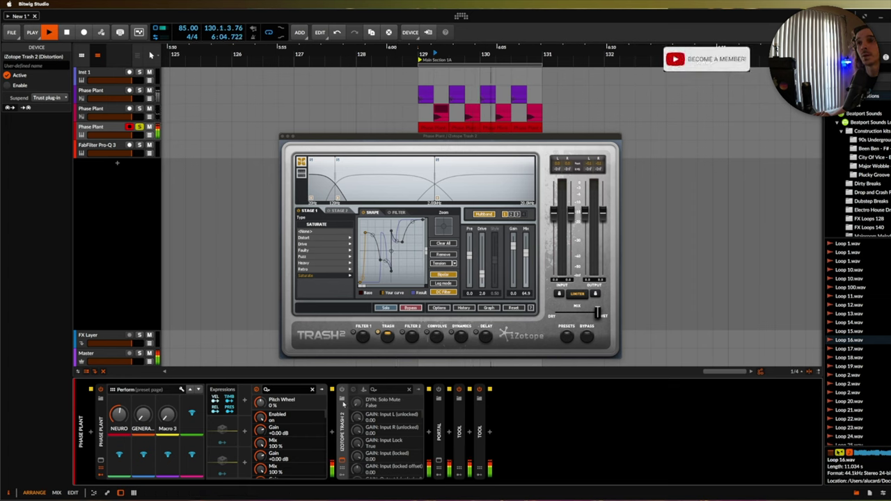
click(342, 391)
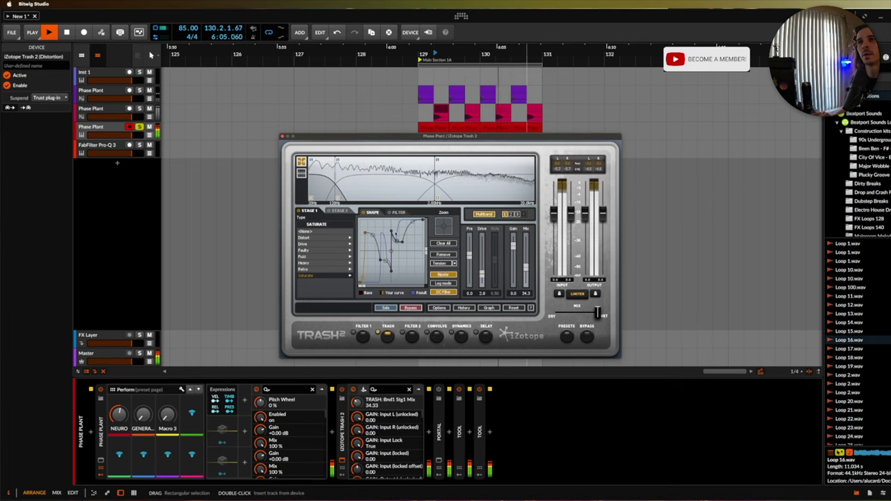
key(space)
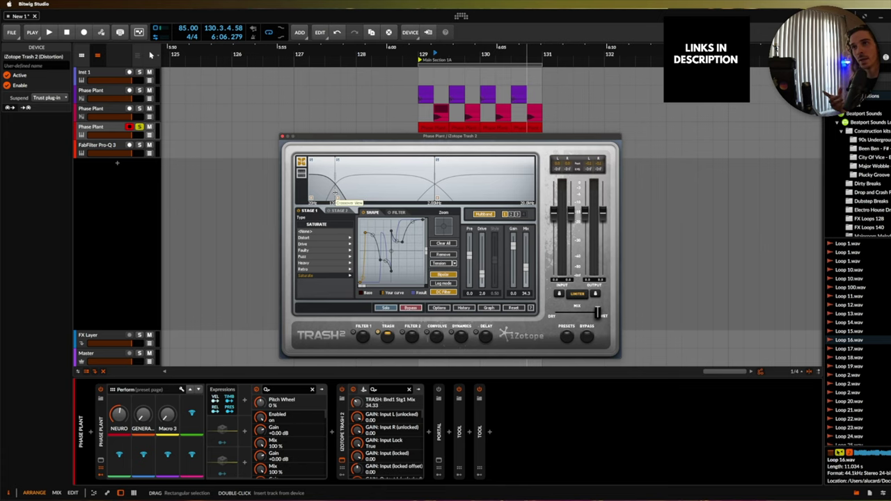
Close and bypass Trash 2, then open Portal's plug-in window on its grain controls
click(282, 137)
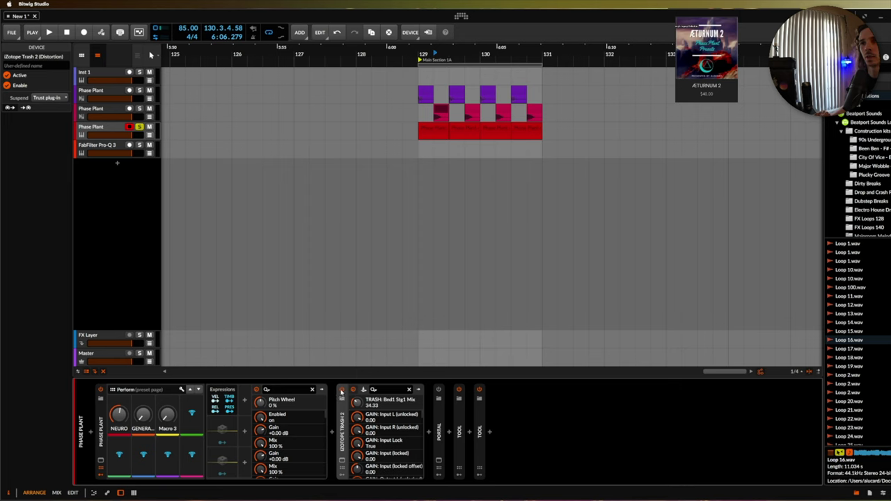
click(341, 392)
click(439, 418)
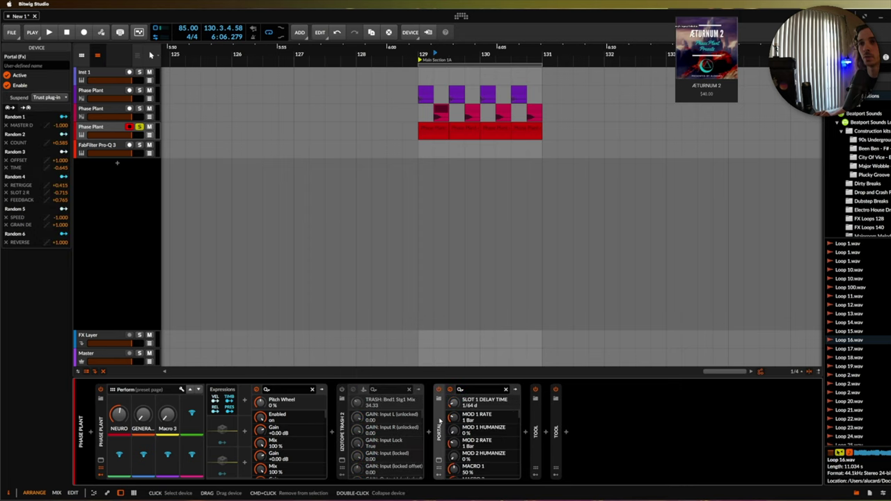
click(438, 462)
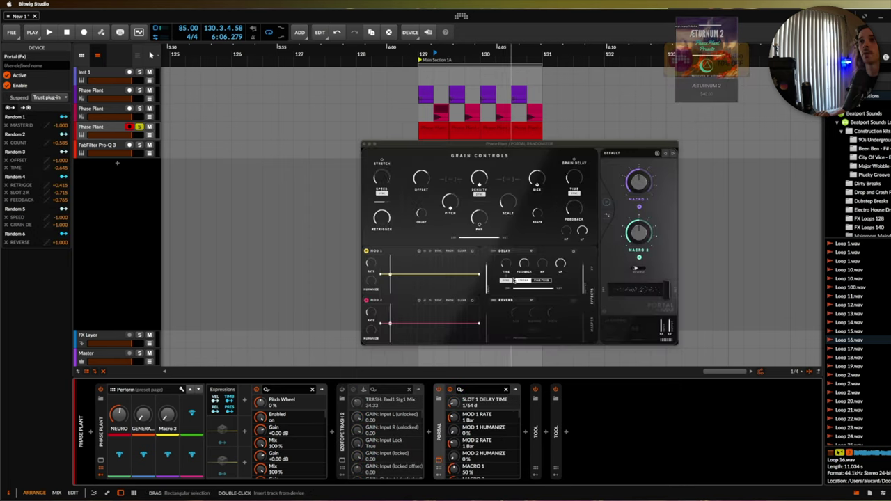
click(606, 207)
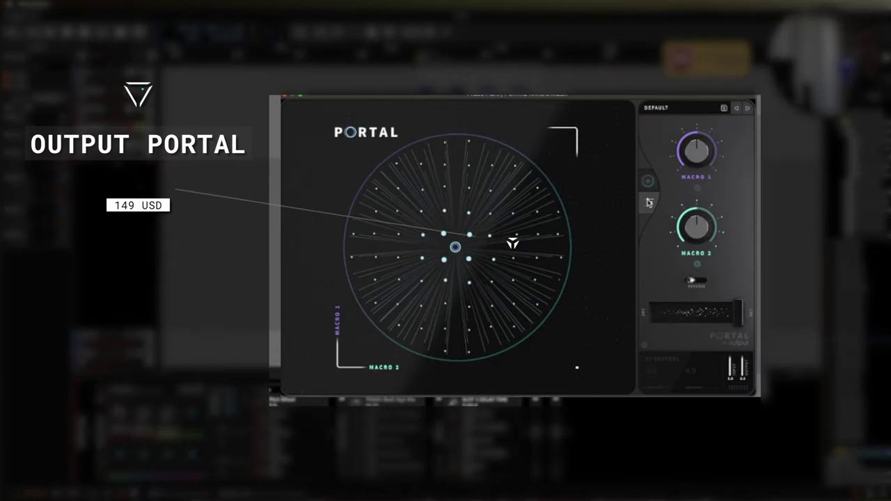
click(649, 201)
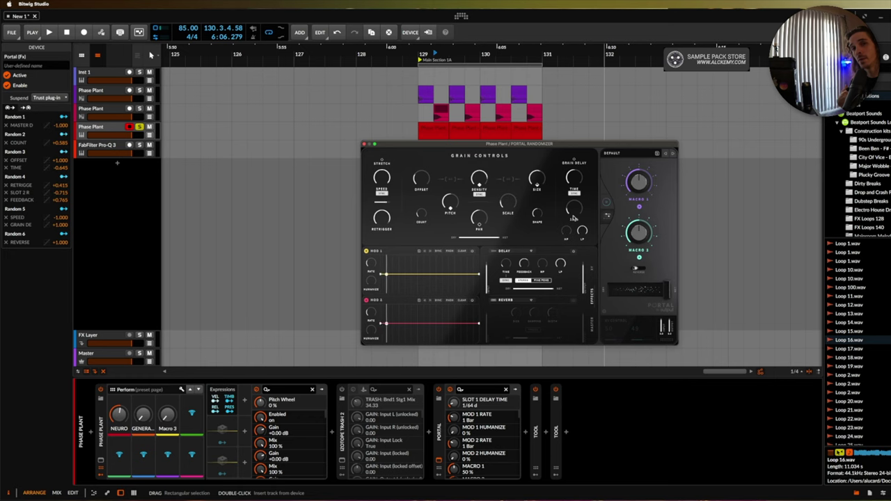
Sync Portal's grain density to tempo and raise it from 1/64 T to 1/4 T
click(479, 194)
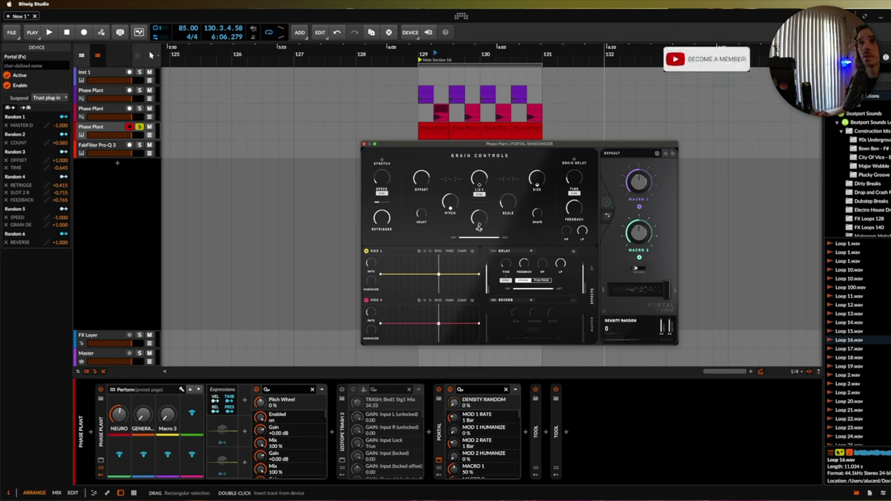
drag(479, 227, 477, 278)
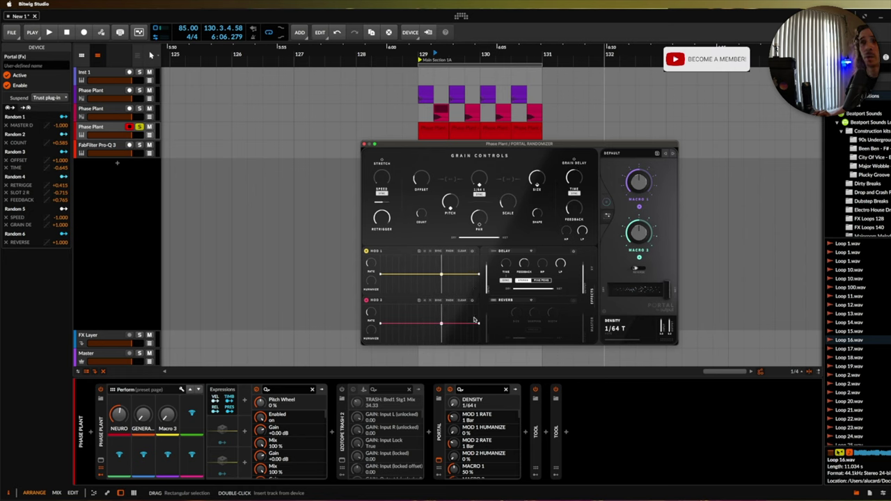
drag(475, 321, 483, 181)
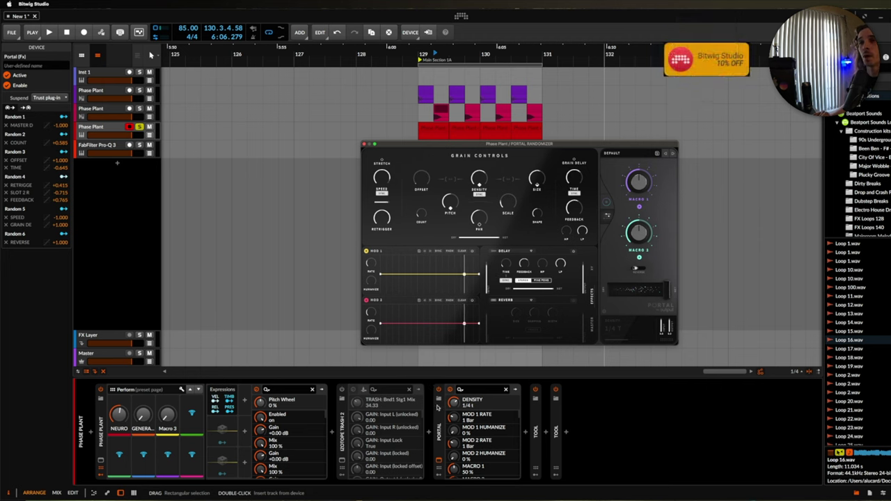
Show Portal's Random 1, audition the delay unsynced, then resync it at 1/2 T and stop playback
click(440, 475)
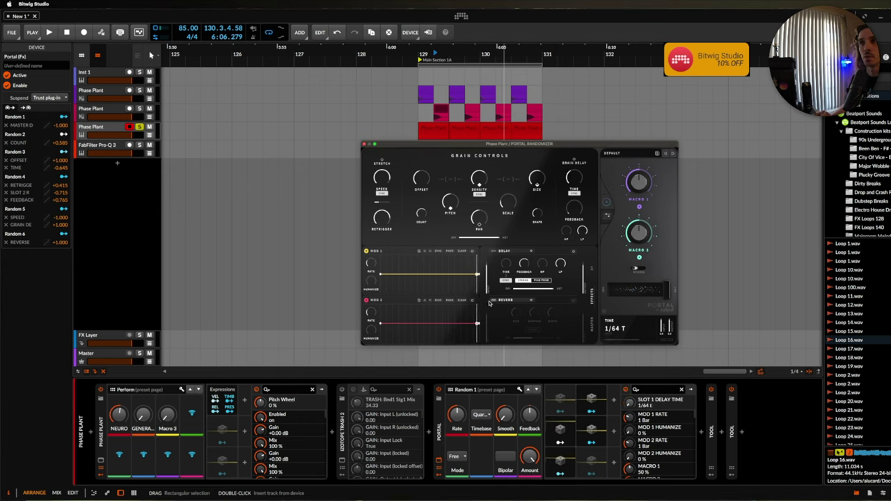
click(512, 281)
click(514, 281)
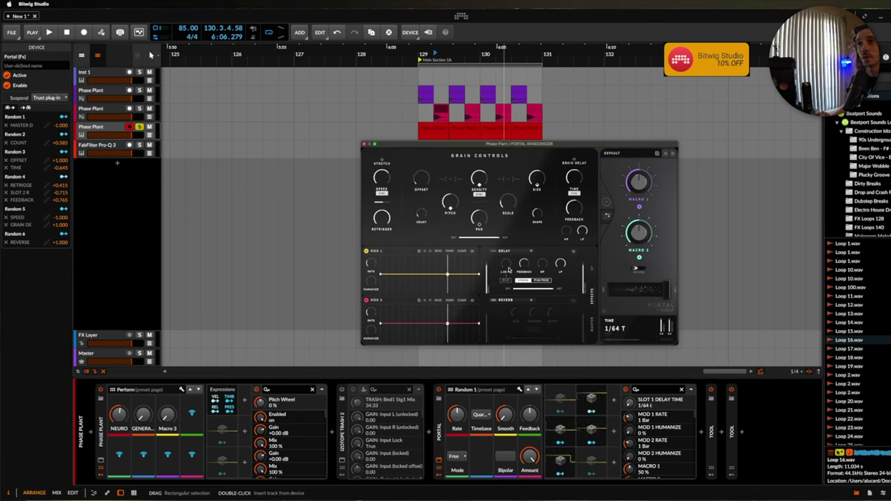
key(space)
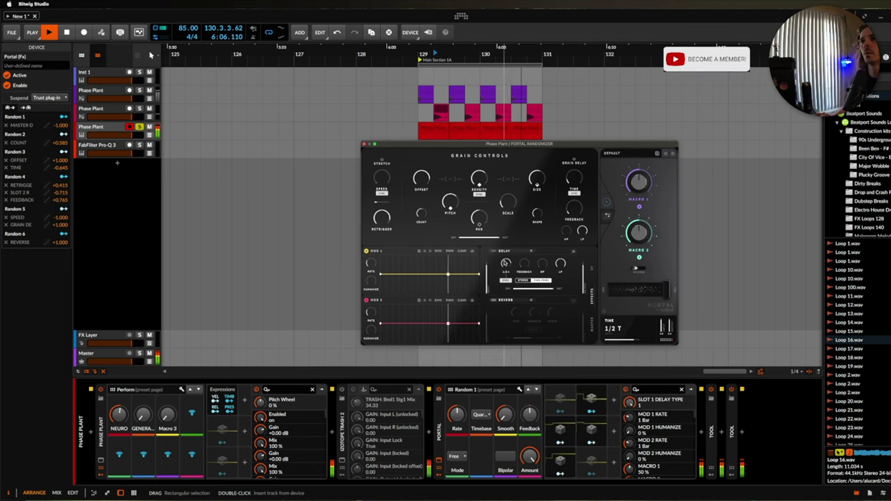
click(505, 272)
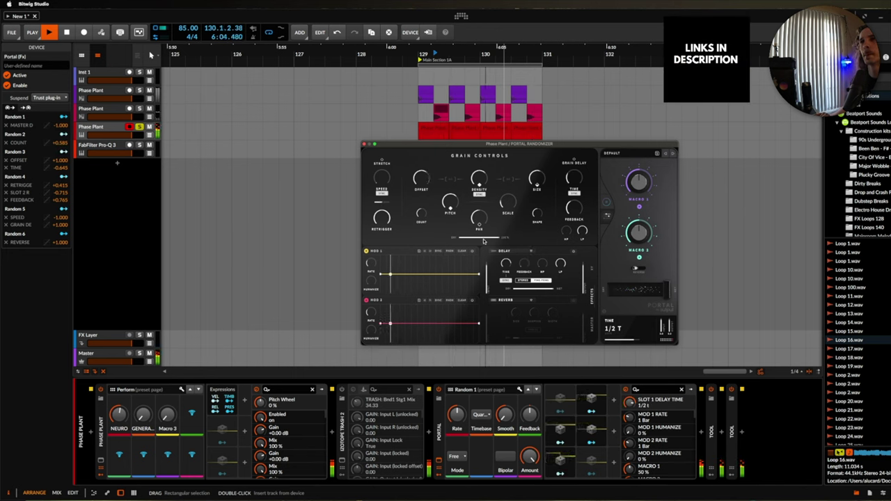
key(space)
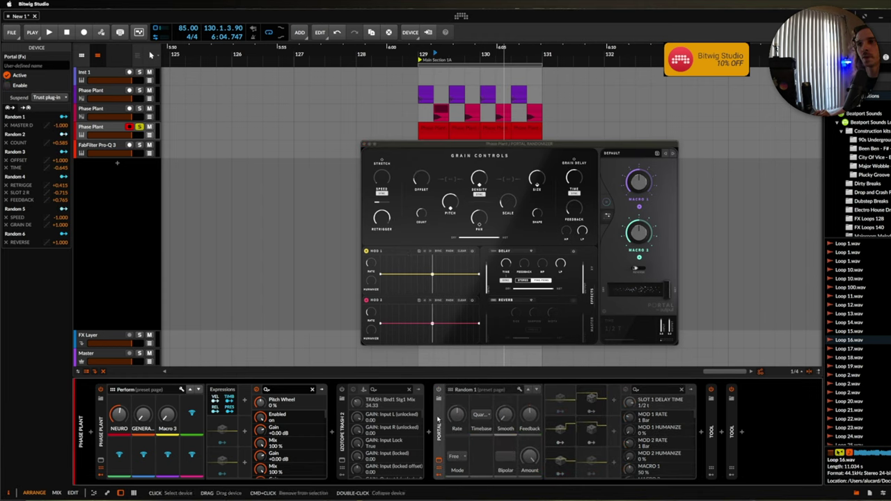
Collapse the modulator mapping list, dismiss Portal's window, and select the FabFilter Pro-Q 3 track
click(438, 420)
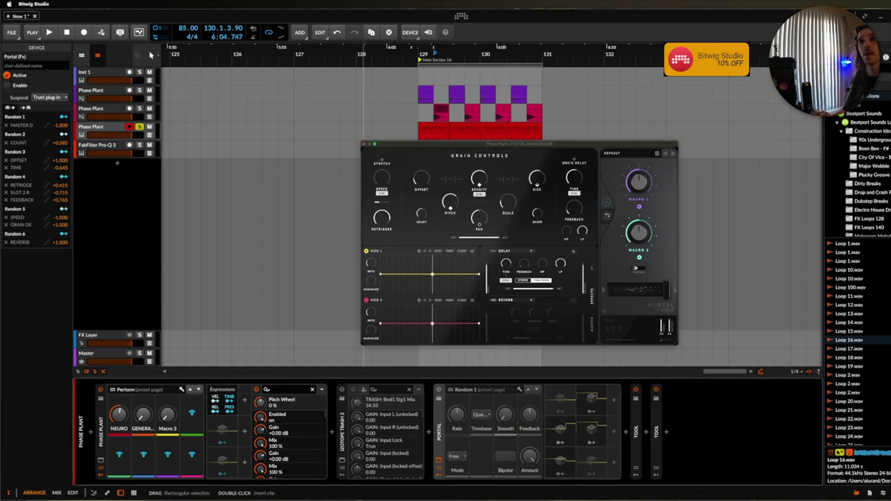
click(431, 129)
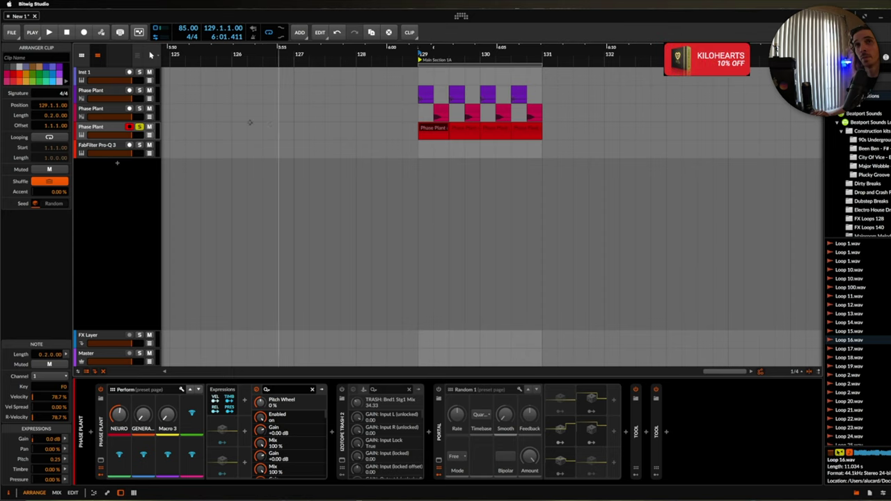
click(101, 149)
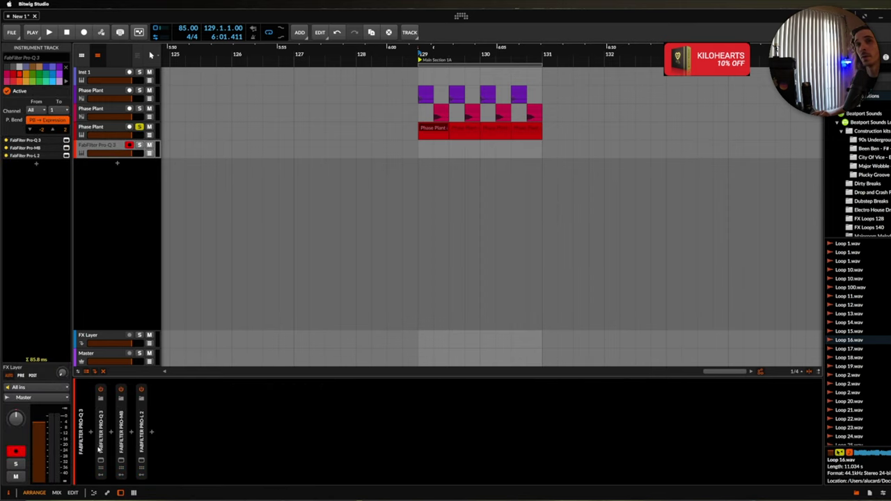
Open the Pro-Q 3, Pro-MB and Pro-L 2 windows, then close Pro-MB
click(100, 461)
click(120, 461)
click(141, 461)
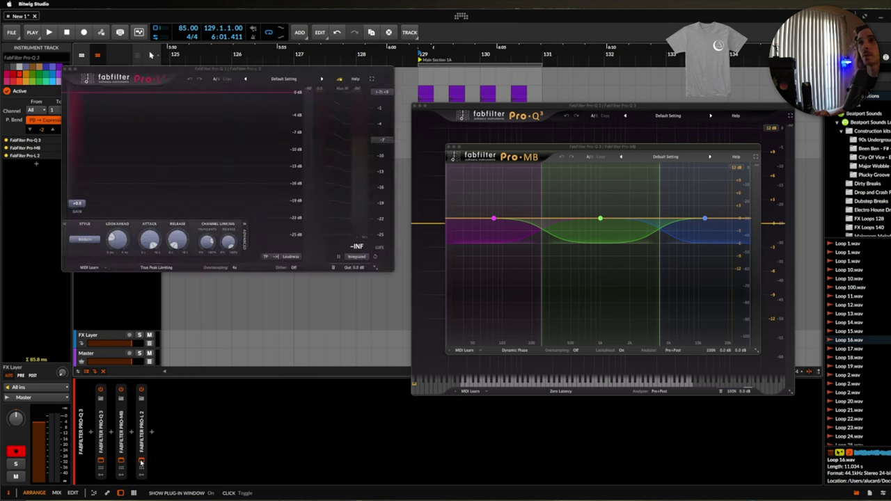
drag(573, 146, 213, 290)
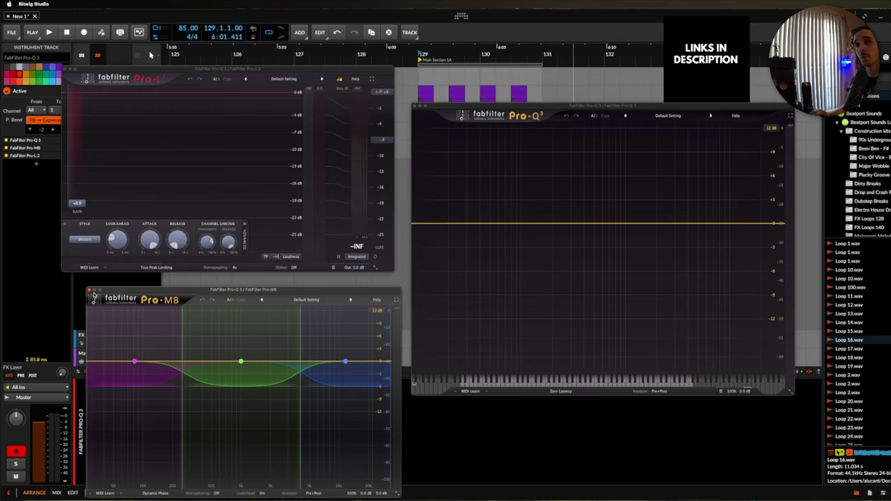
click(90, 291)
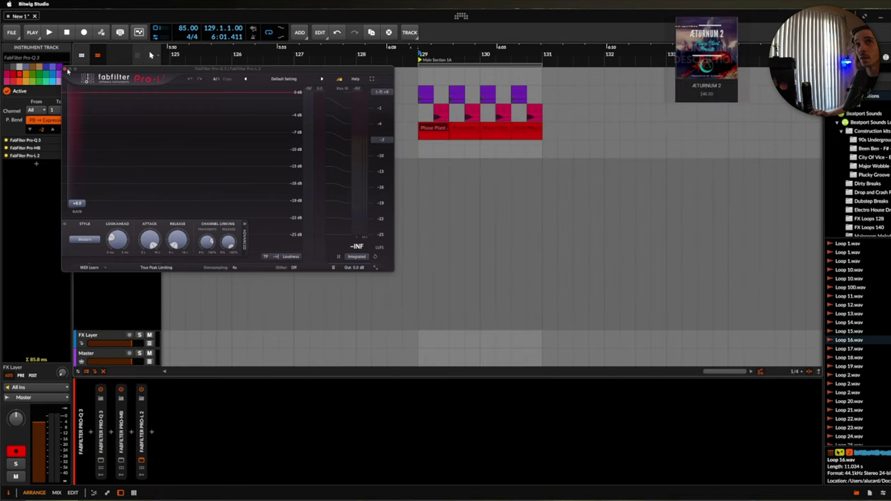
Close Pro-L 2, select the third Phase Plant track, device and clip, and play from bar 129
click(66, 71)
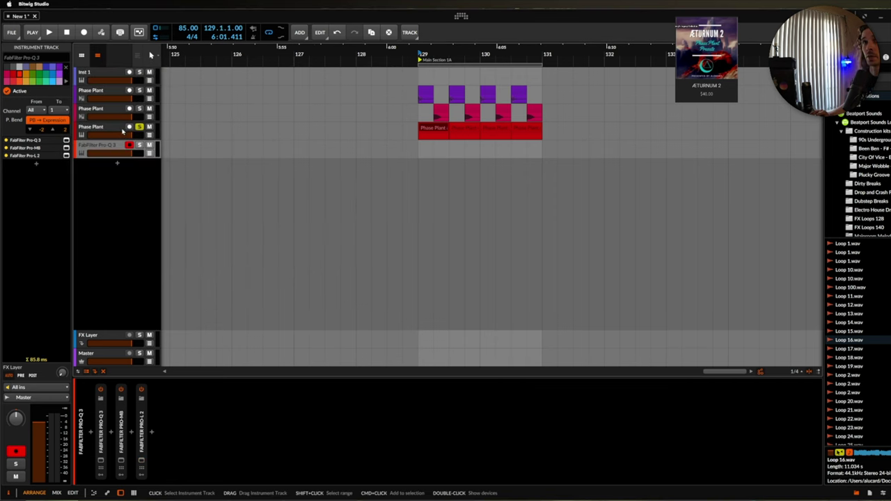
click(108, 130)
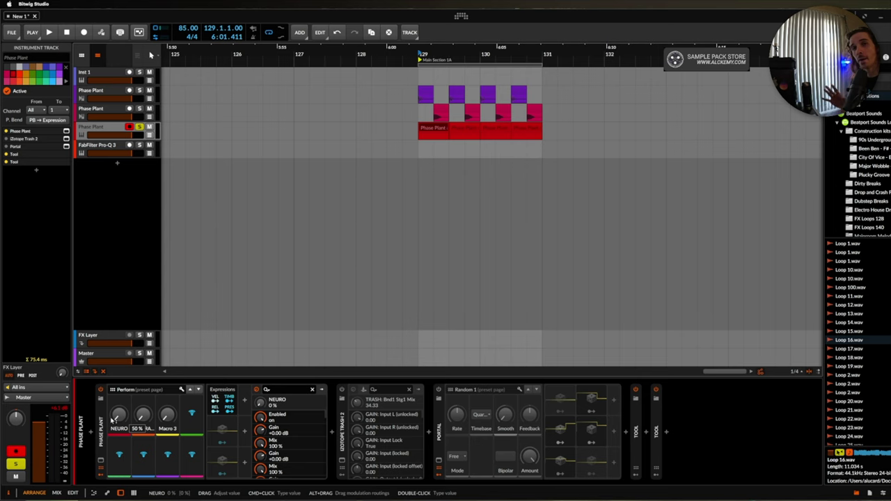
click(101, 415)
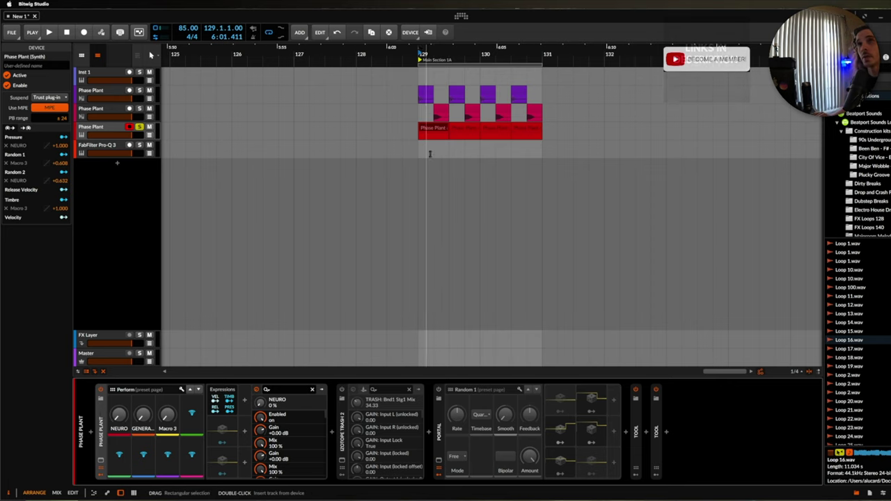
click(437, 118)
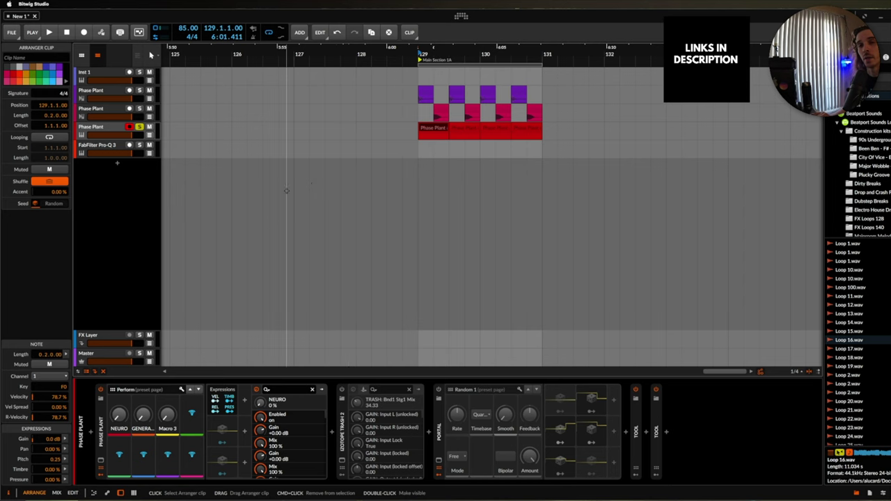
key(space)
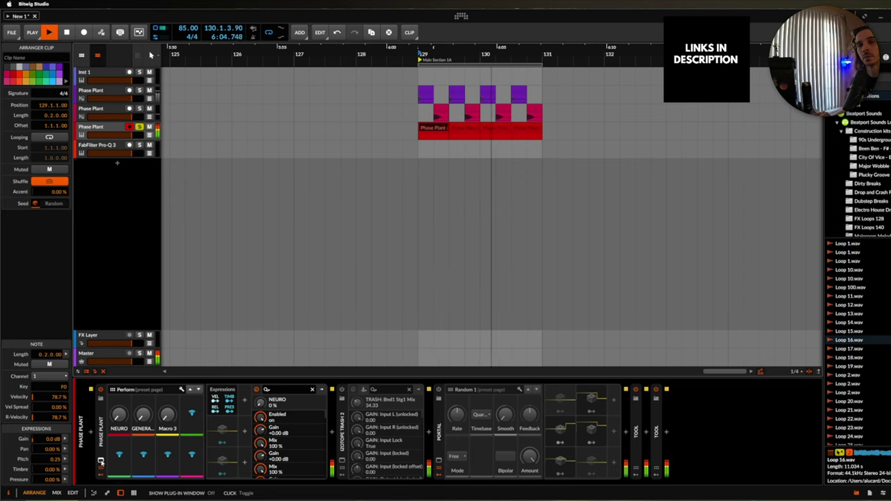
Open the Phase Plant window and sweep the NEURO macro down and back to 100 %
key(space)
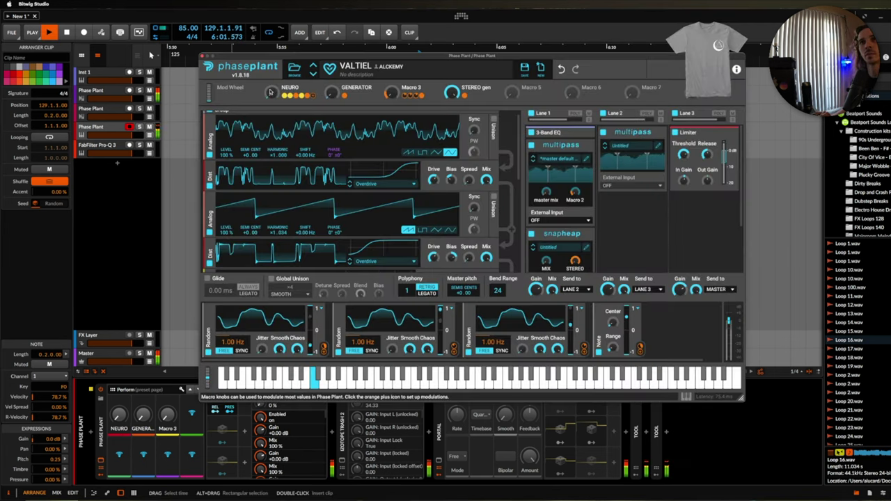
key(space)
mouse_move(332, 94)
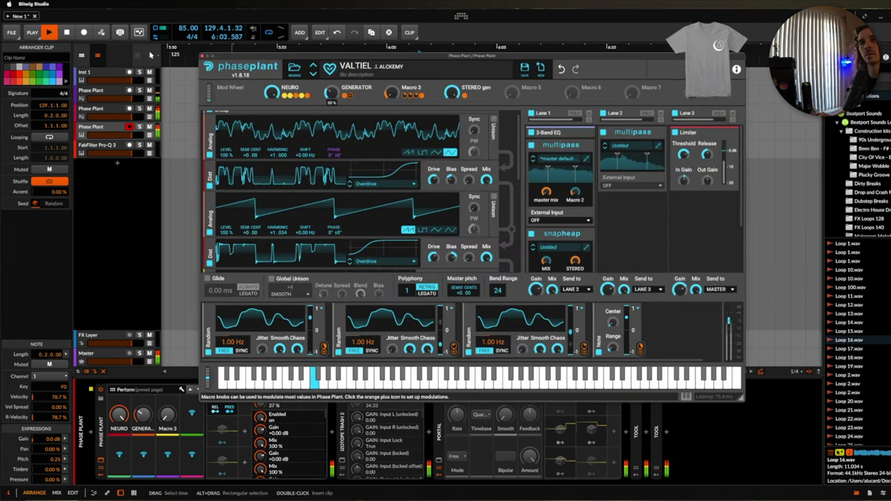
drag(272, 93, 271, 115)
mouse_move(334, 94)
mouse_down()
mouse_move(334, 75)
mouse_move(334, 94)
mouse_up()
drag(271, 94, 271, 115)
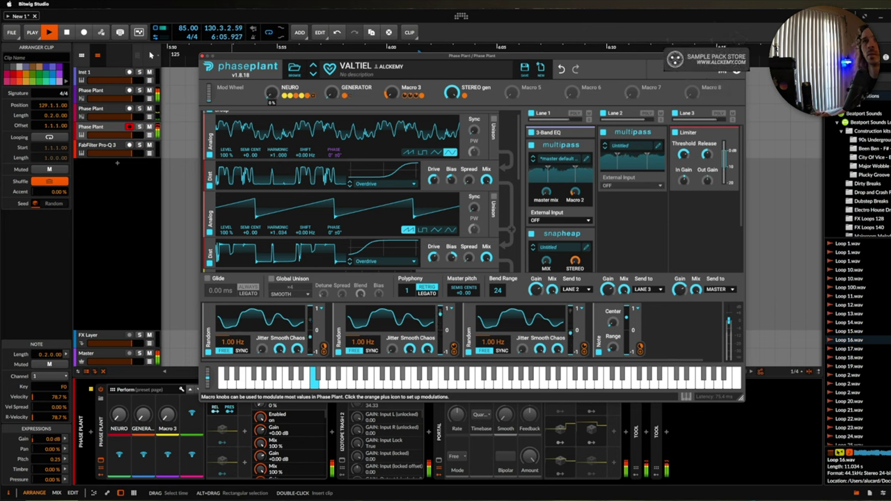
Set GENERATOR to about 97 %, bring NEURO to zero, and stop playback
mouse_move(331, 95)
mouse_down()
mouse_move(331, 105)
mouse_move(331, 80)
mouse_move(334, 102)
mouse_up()
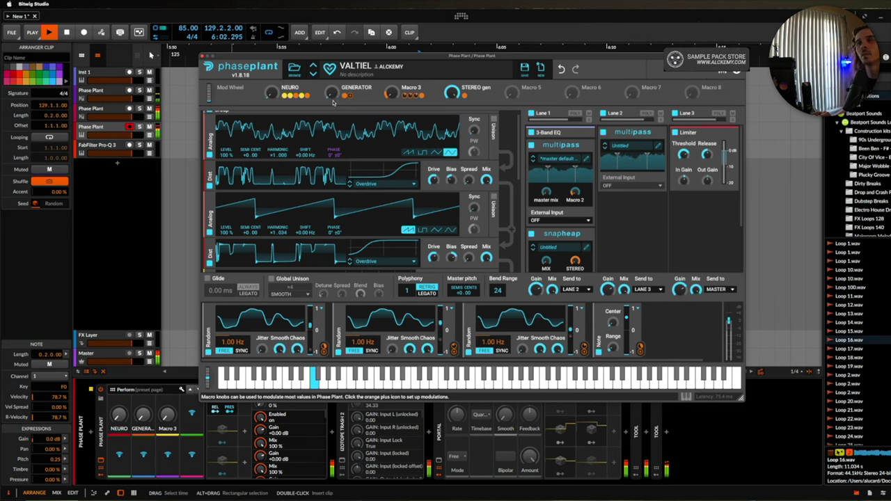
drag(276, 97, 277, 80)
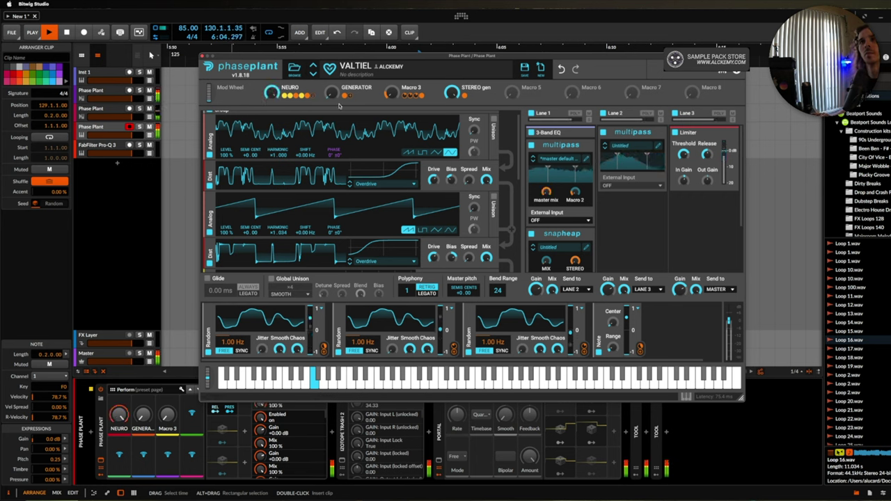
mouse_move(333, 95)
mouse_down()
mouse_move(333, 79)
mouse_move(329, 104)
mouse_up()
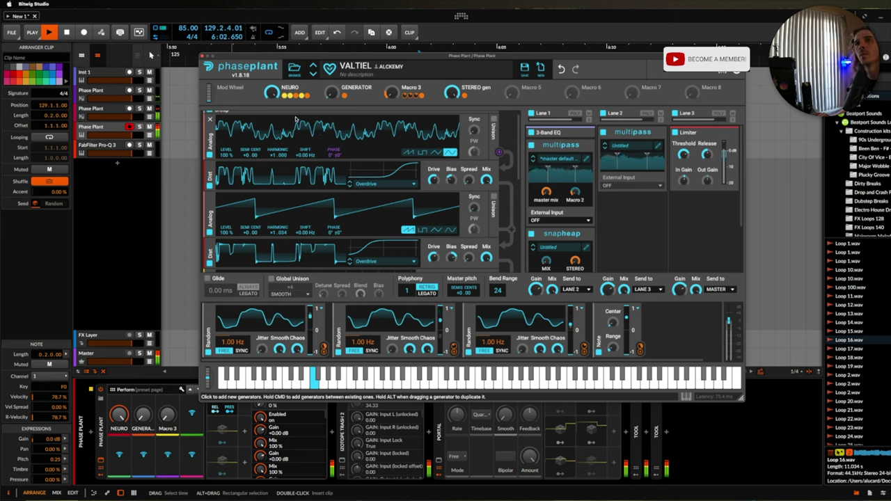
drag(273, 90, 273, 121)
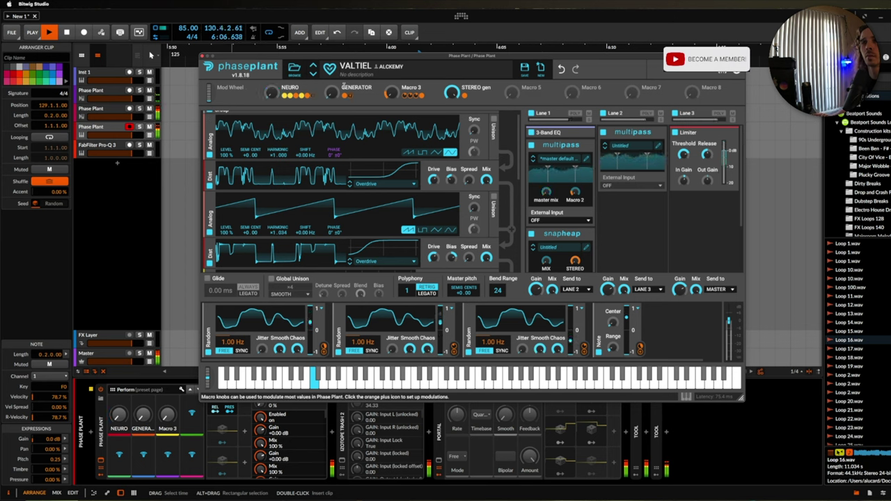
key(space)
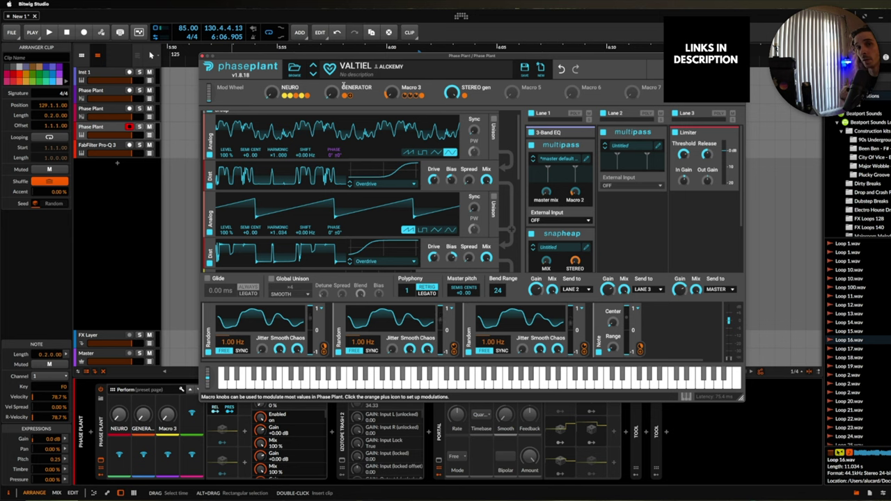
click(586, 159)
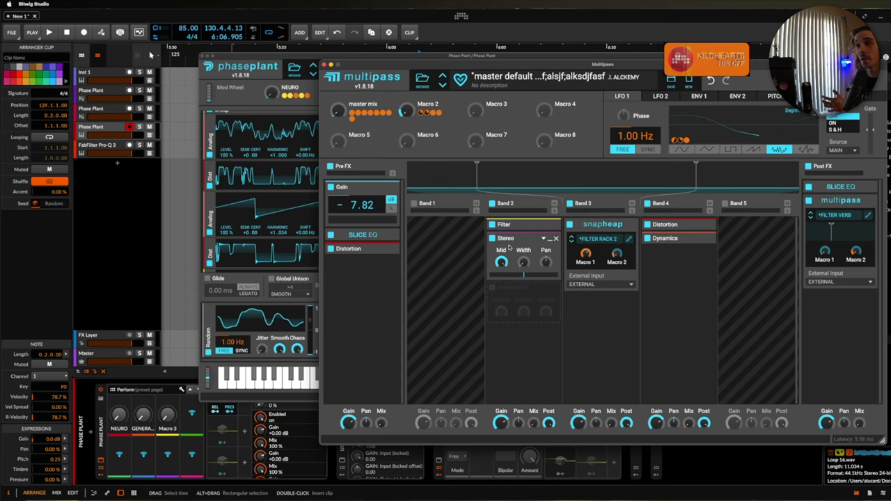
click(331, 64)
Close the Phase Plant plugin window to return to the arranger
click(202, 56)
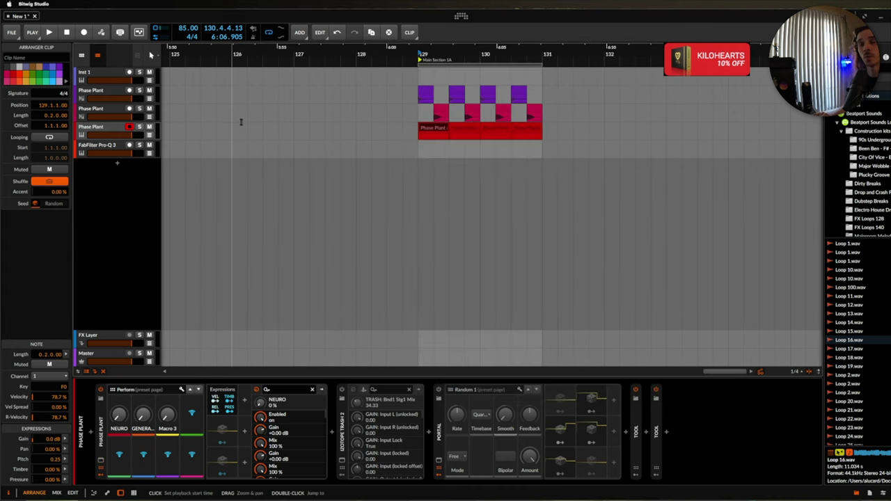